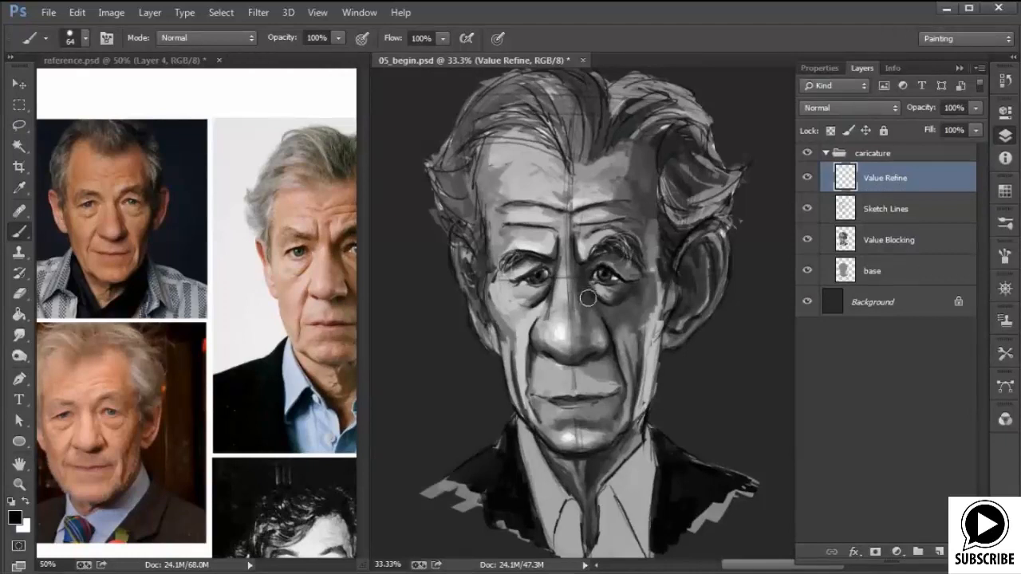
Check the brush's Transfer settings, then set the brush size to 29 px for working on the caricature's eyes
left_click(1005, 255)
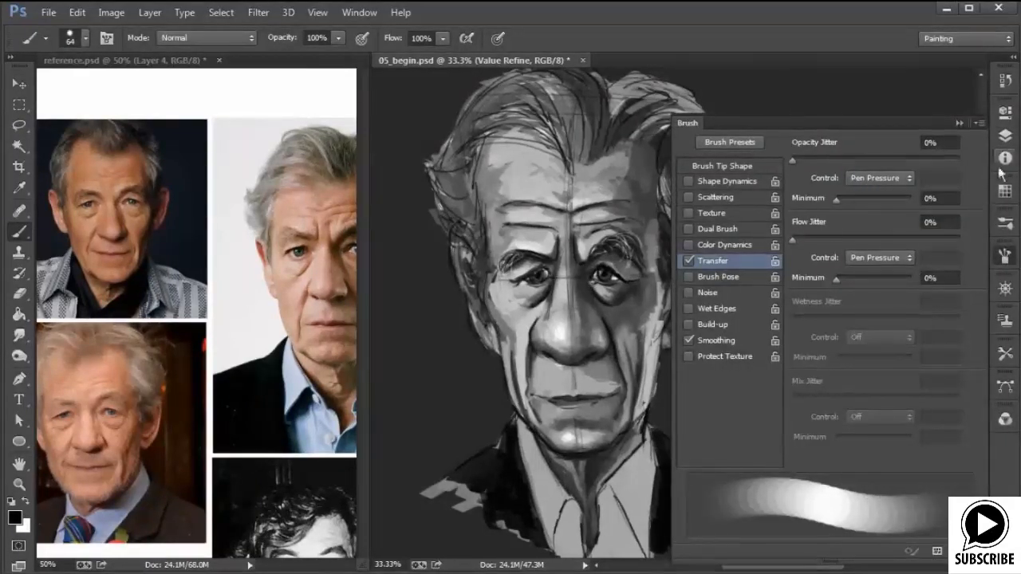
left_click(1005, 135)
key("ctrl+plus")
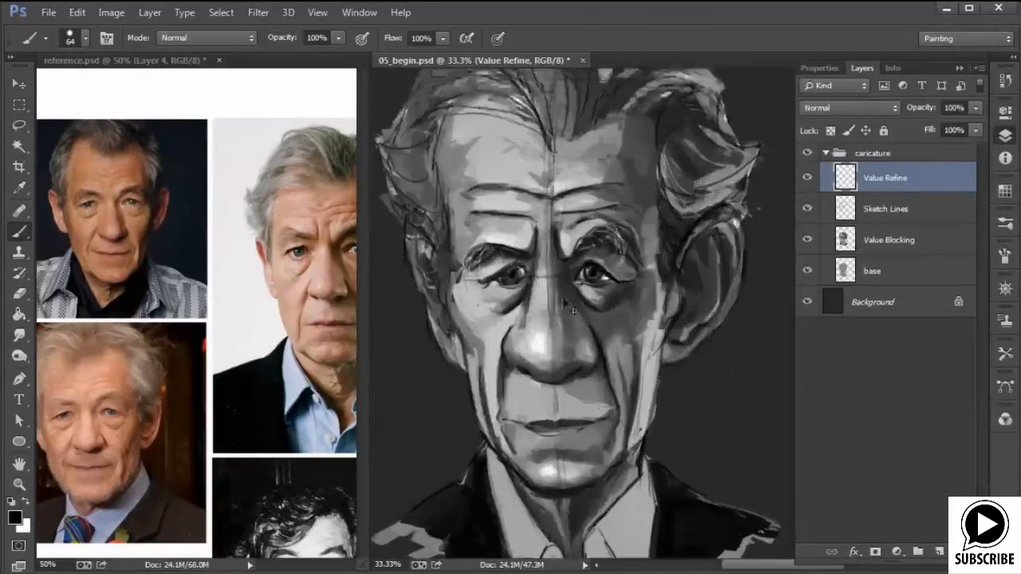
key("ctrl+plus")
key("space")
mouse_move(502, 302)
left_mouse_down()
mouse_move(649, 383)
mouse_move(627, 402)
mouse_move(654, 382)
left_mouse_up()
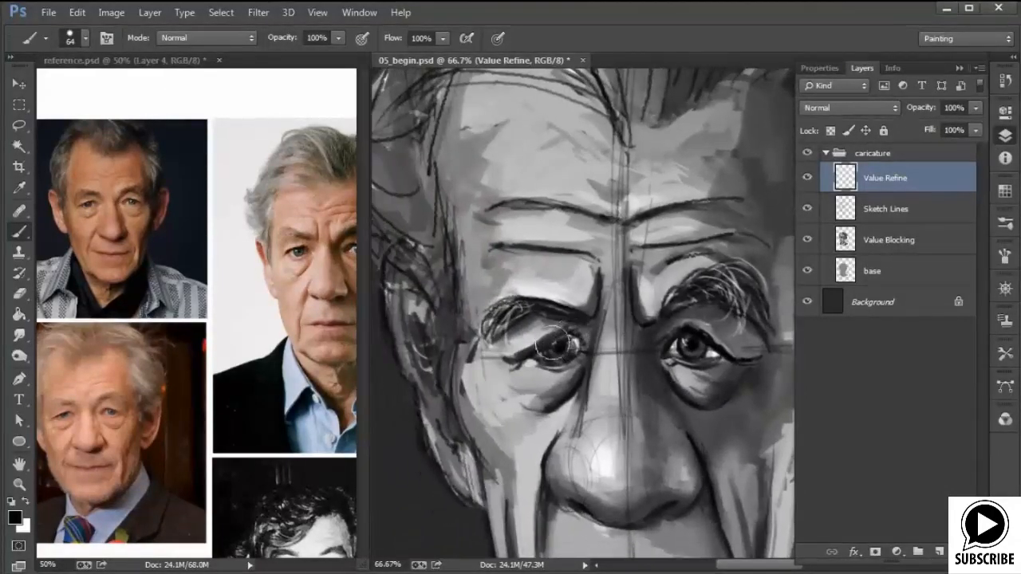
right_click(584, 369)
left_click_drag(671, 387, 578, 375)
key("Return")
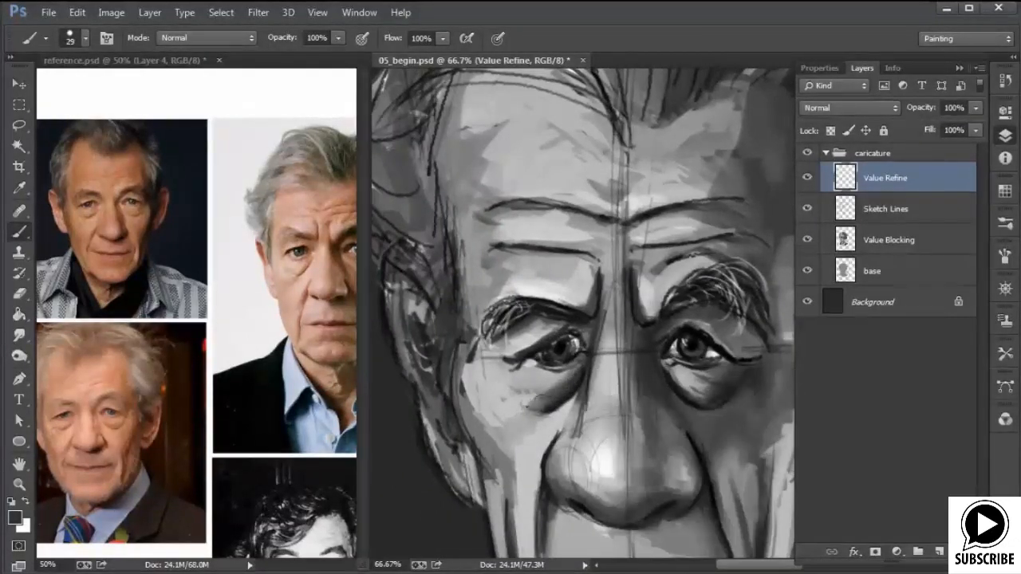
Smooth the shading of the bag under the caricature's left-hand eye on the Value Refine layer, using grays sampled from the surrounding skin
mouse_move(526, 403)
left_mouse_down()
mouse_move(558, 396)
mouse_move(523, 397)
mouse_move(539, 375)
mouse_move(532, 385)
mouse_move(504, 385)
mouse_move(532, 372)
mouse_move(512, 391)
left_mouse_up()
left_click(555, 398, "alt")
left_click(532, 384, "alt")
left_click(528, 379, "alt")
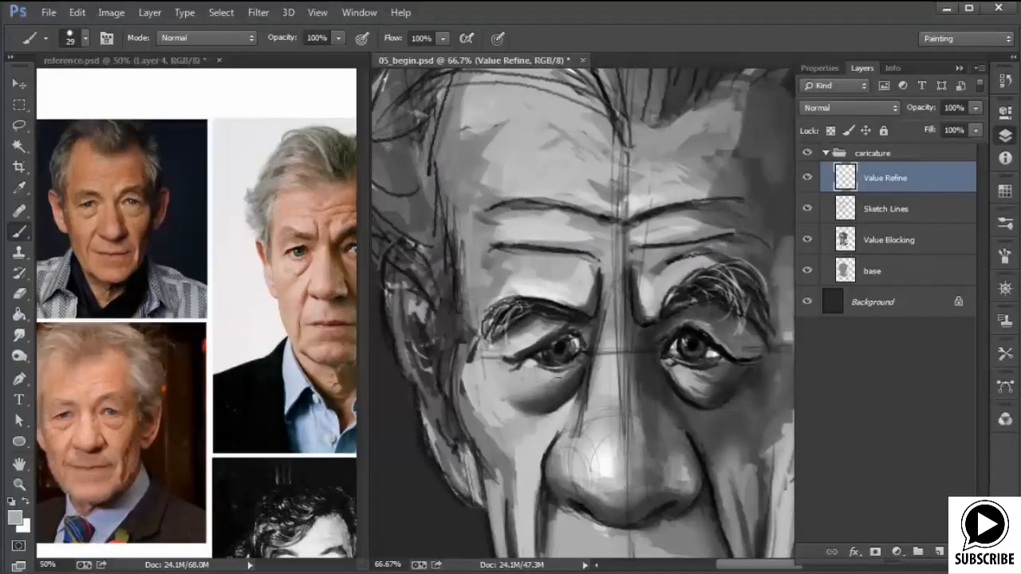
left_click(562, 387, "alt")
left_click(552, 379, "alt")
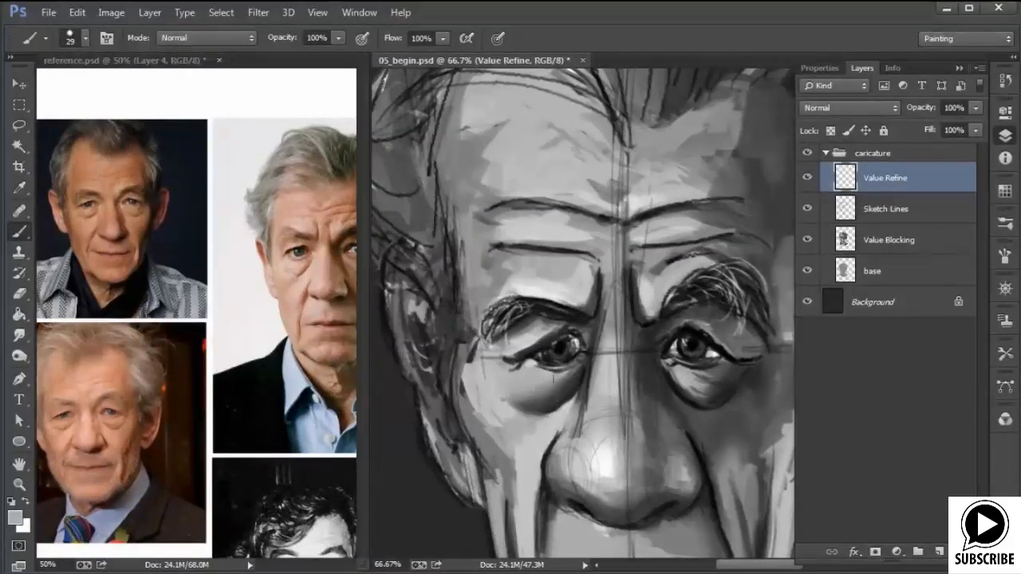
left_click(560, 386, "alt")
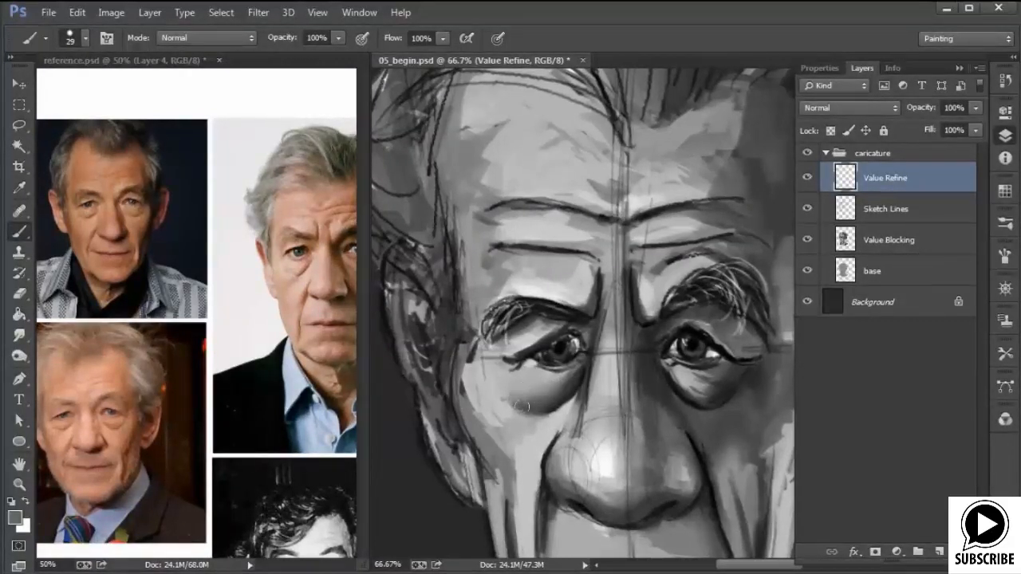
left_click(522, 390, "alt")
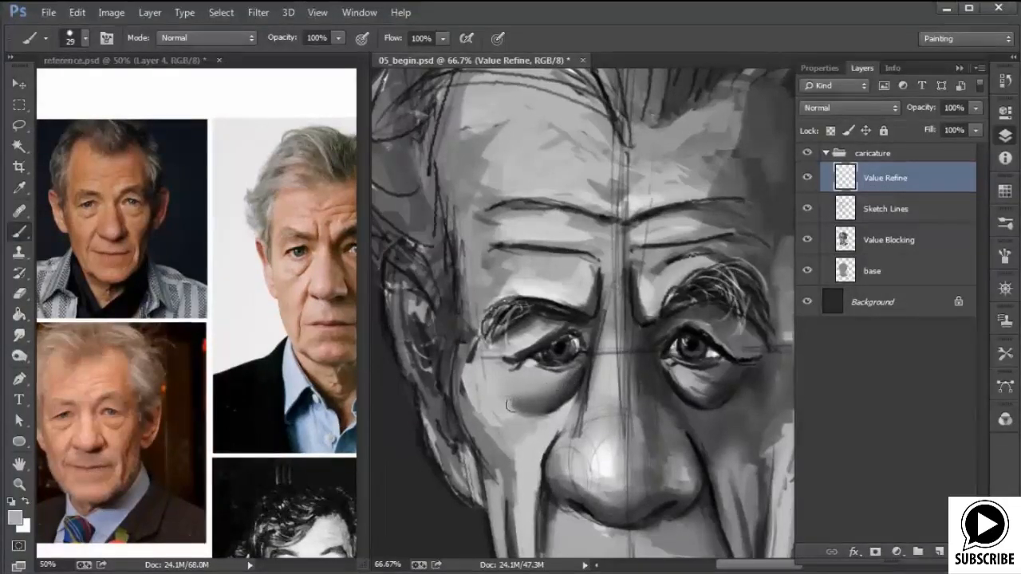
left_click(511, 414, "alt")
left_click_drag(507, 411, 501, 403)
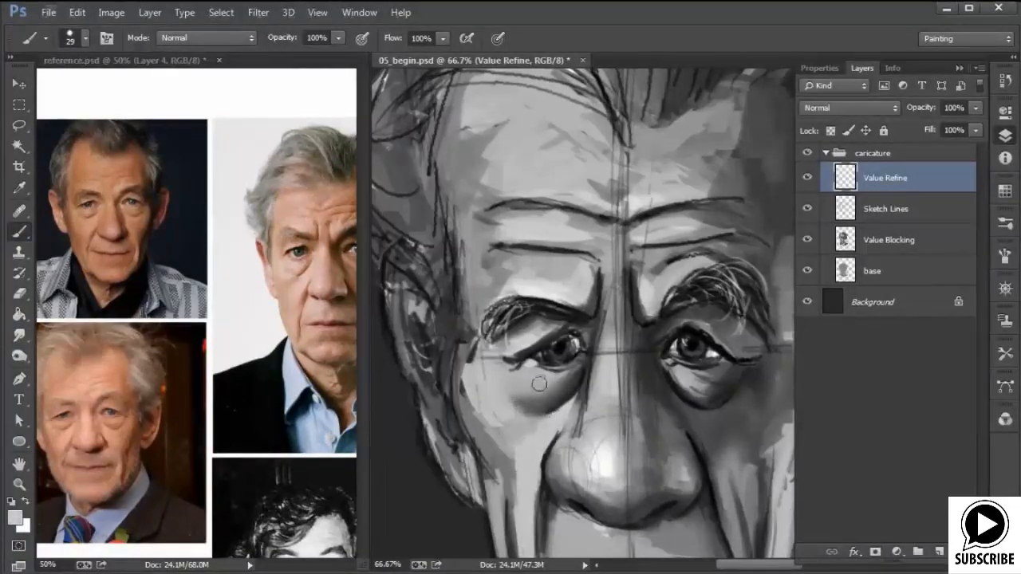
Darken the lower crease of the left-hand eye bag with an 8 px brush and a dark tone
right_click(578, 382)
left_click_drag(665, 423, 660, 423)
key("Return")
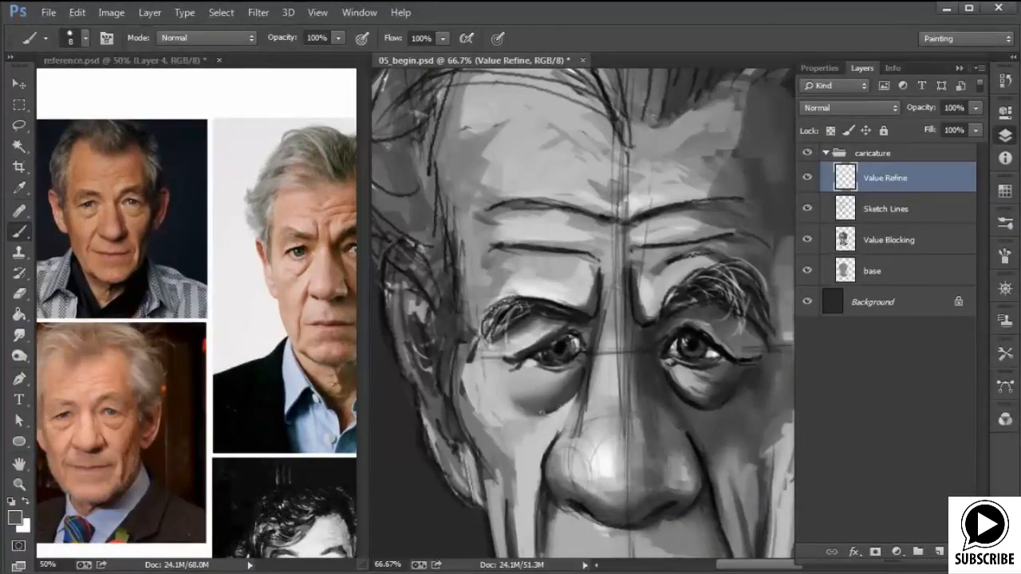
key("d")
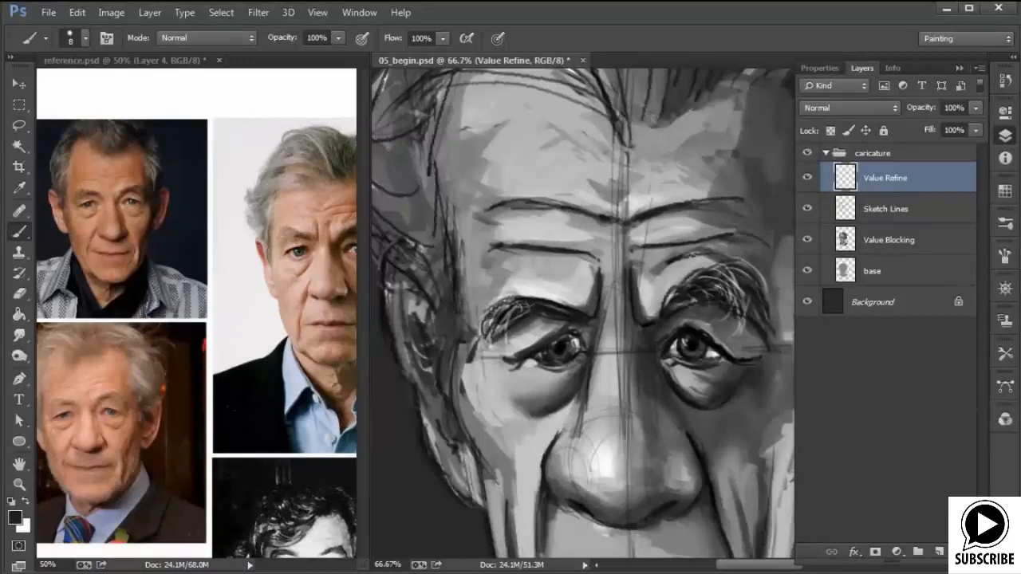
Blend sampled light gray across the left-hand eye bag and its outer edge with a 34 px brush
right_click(550, 375)
left_click_drag(641, 415, 647, 412)
left_click(523, 389, "alt")
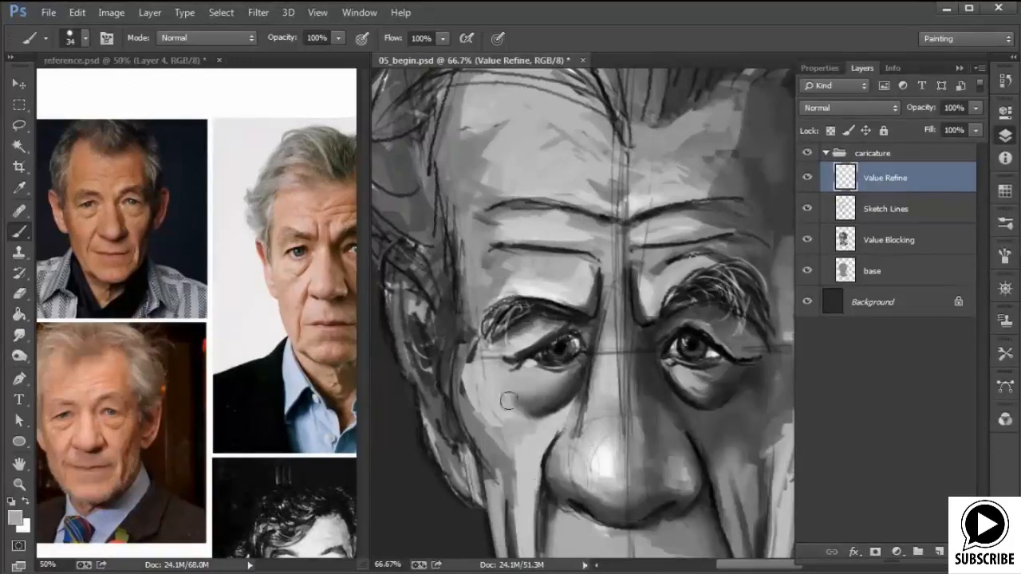
mouse_move(507, 401)
left_mouse_down()
mouse_move(561, 390)
mouse_move(541, 376)
left_mouse_up()
left_click(535, 372, "alt")
Bring the gray-haired front-facing reference portrait fully into view and lighten the skin beneath the left-hand eye with a 15 px brush
right_click(540, 376)
left_click_drag(651, 421, 644, 421)
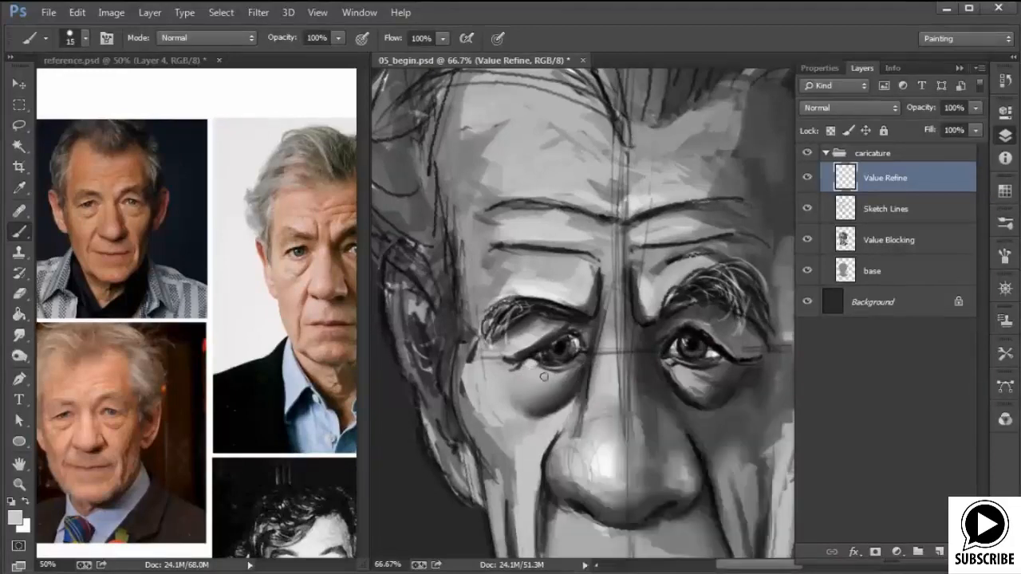
left_click(327, 366)
left_click_drag(328, 366, 250, 378)
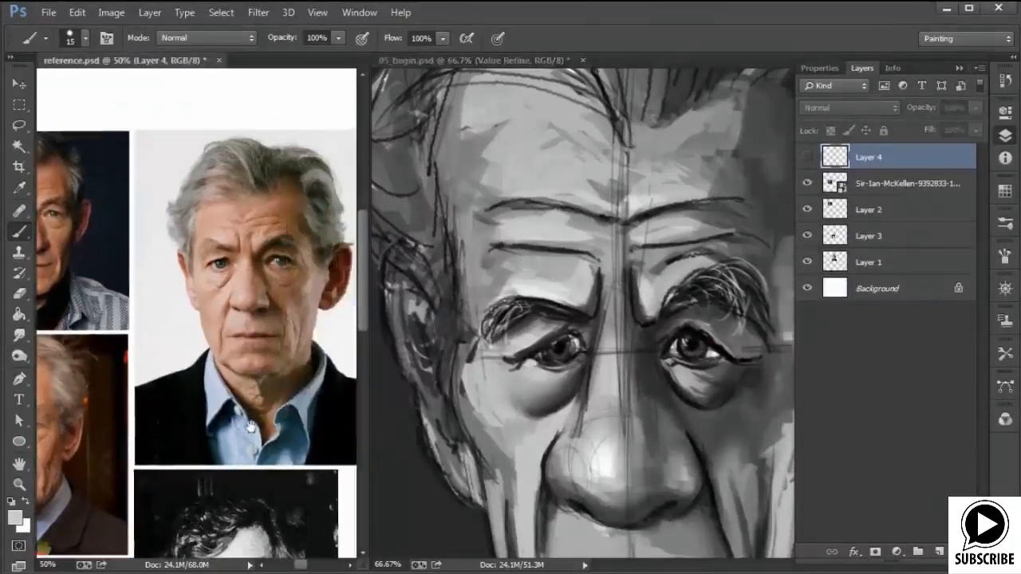
left_click(544, 379)
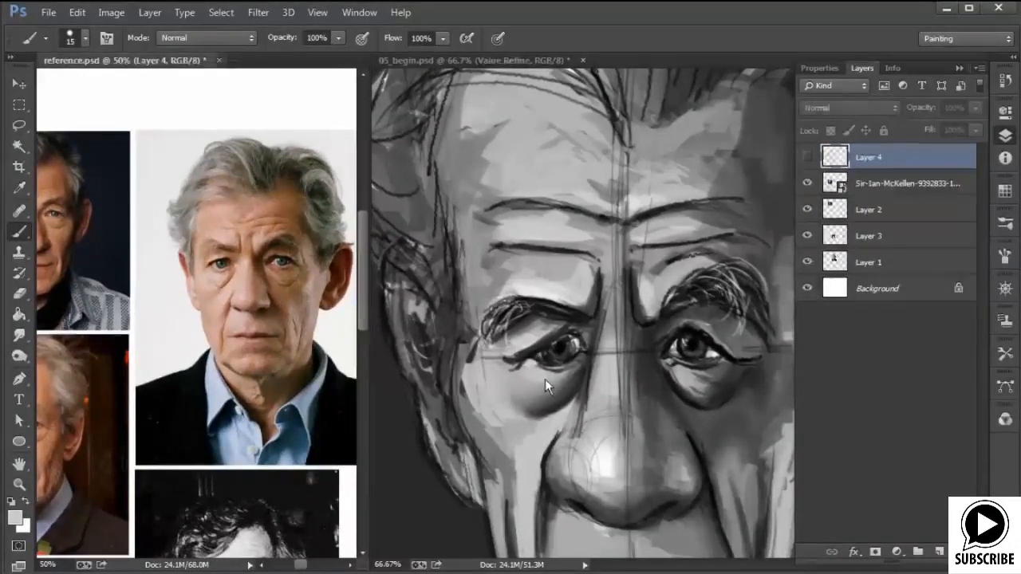
left_click_drag(542, 358, 529, 361)
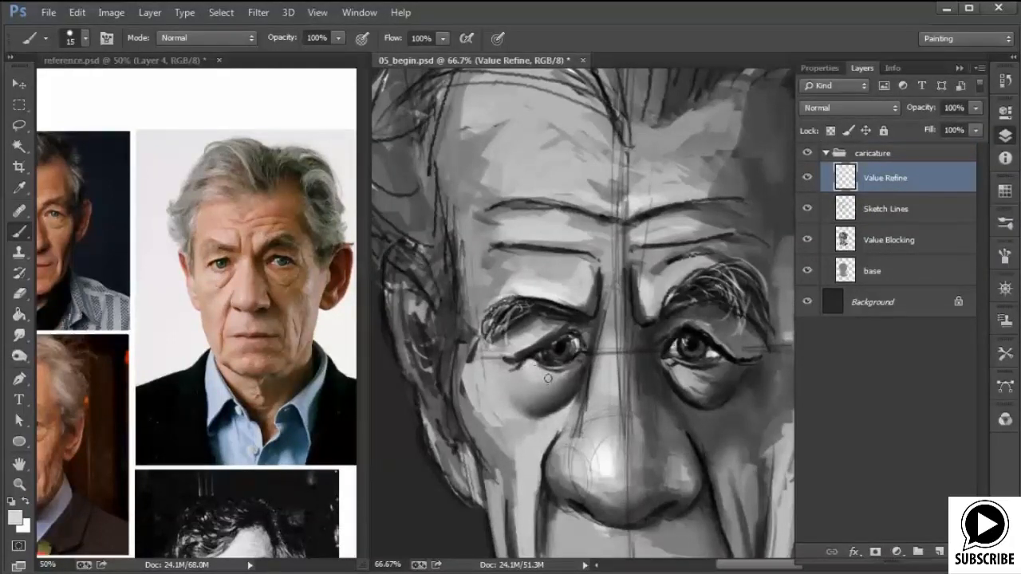
Paint a thin light rim along the left-hand eye's lower lid with an 8 px brush
right_click(579, 364)
left_click_drag(667, 402, 665, 402)
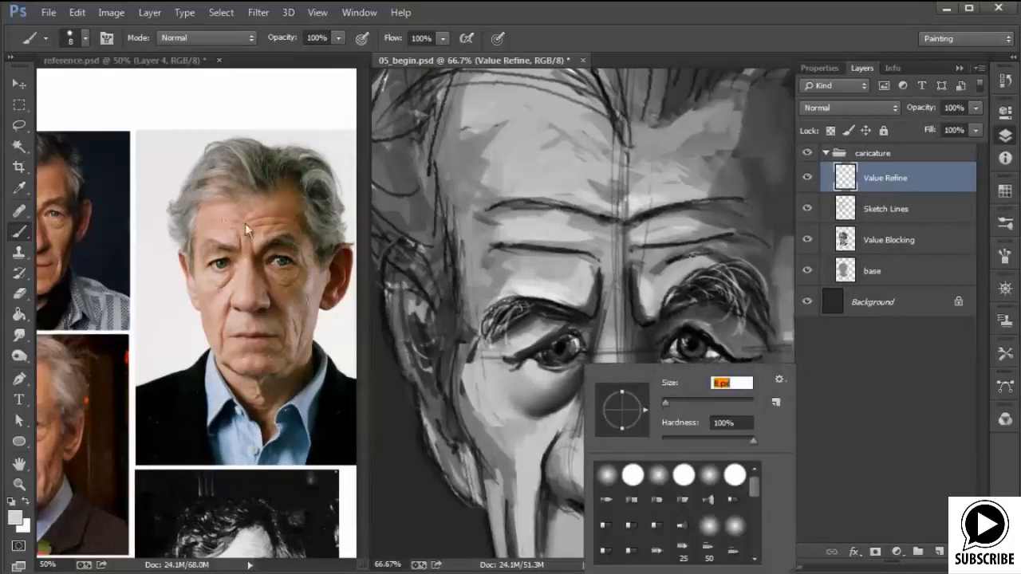
left_click(535, 364)
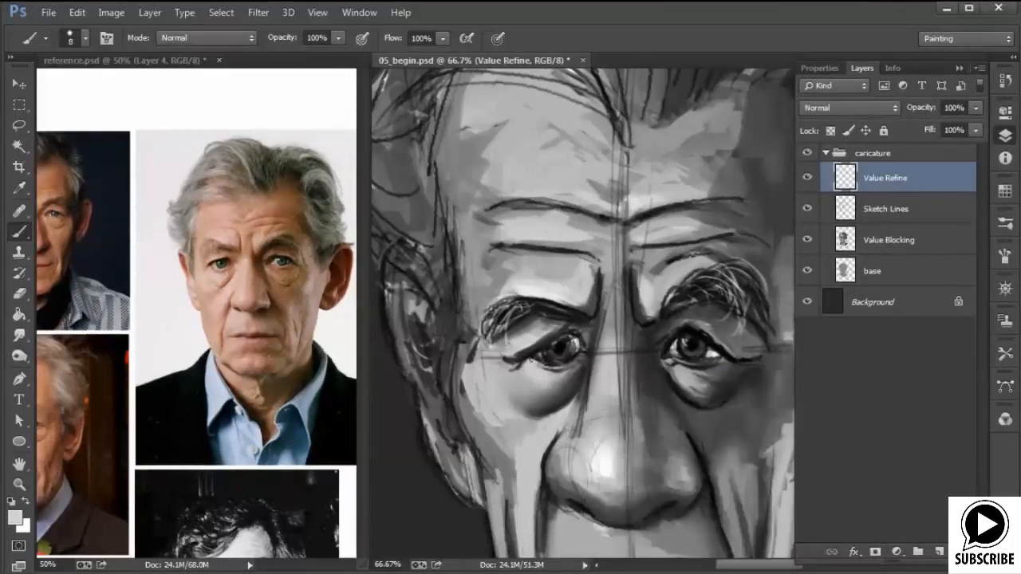
mouse_move(567, 366)
left_mouse_down()
mouse_move(575, 361)
mouse_move(551, 373)
mouse_move(576, 365)
left_mouse_up()
Refine the fold below the left-hand lower eyelid up to the inner corner, alternating sampled dark and light grays
left_click(557, 351, "alt")
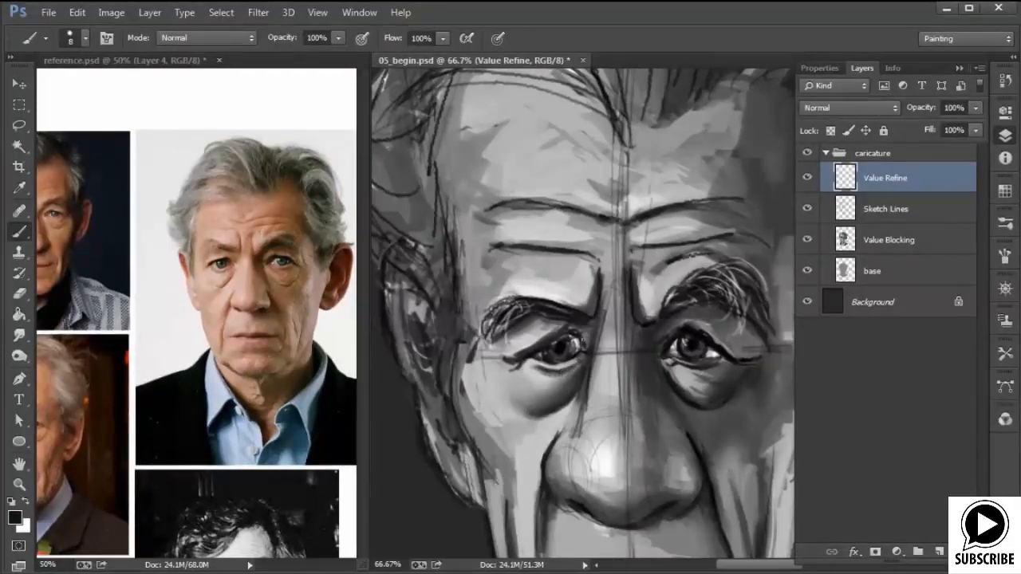
left_click(565, 372, "alt")
left_click(550, 367, "alt")
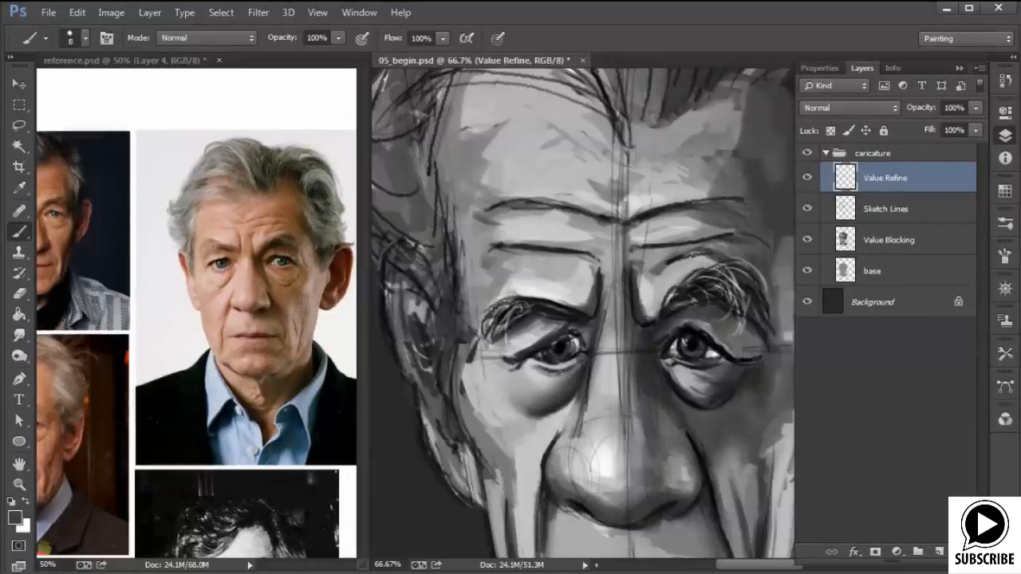
left_click(542, 373, "alt")
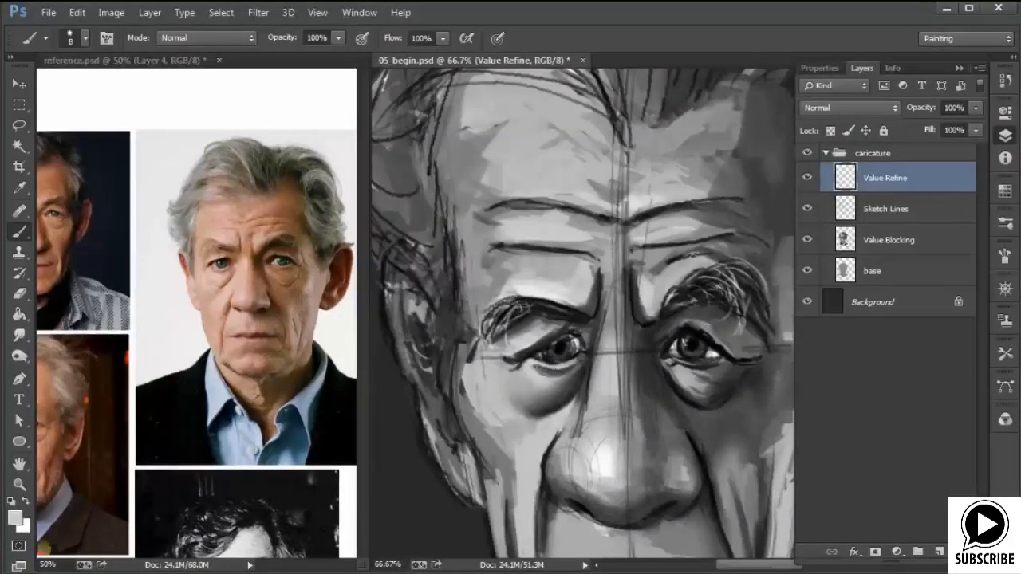
left_click(556, 376, "alt")
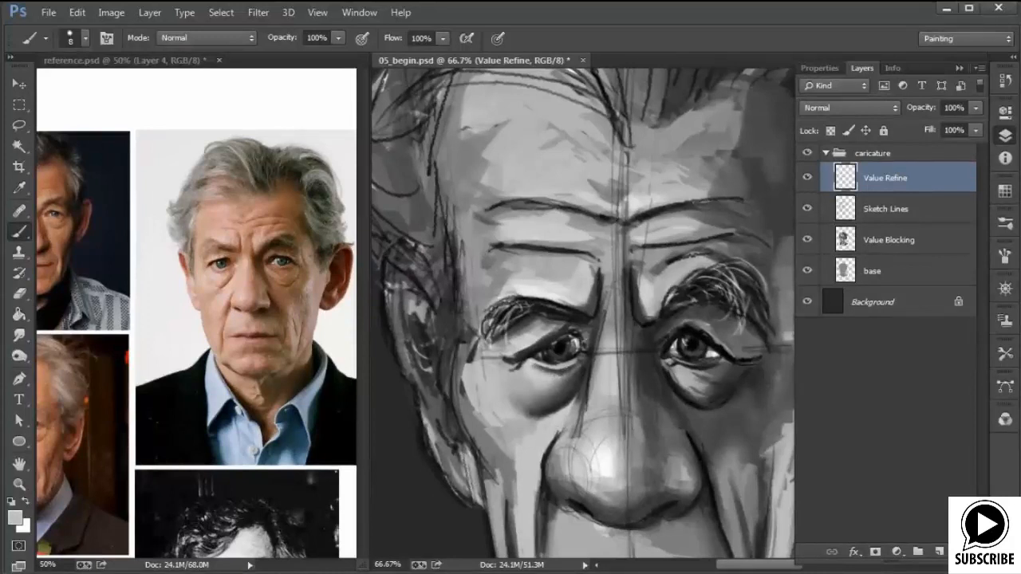
left_click(583, 361, "alt")
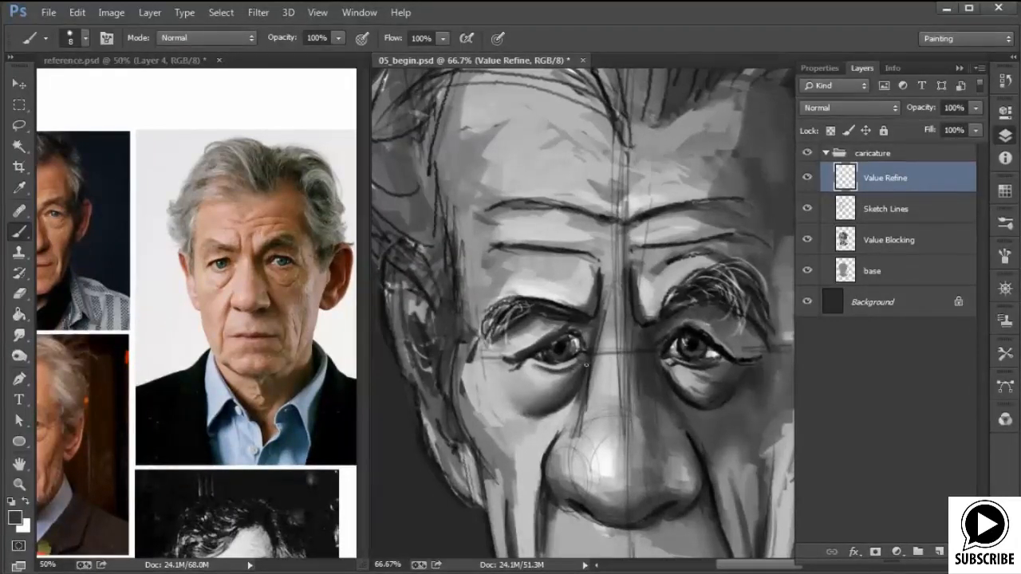
Clean up the white of the left-hand eye beside the iris with sampled dark and light tones
left_click(561, 399, "alt")
left_click(582, 340, "alt")
left_click_drag(542, 357, 554, 348)
left_click(551, 352, "alt")
left_click(547, 353, "alt")
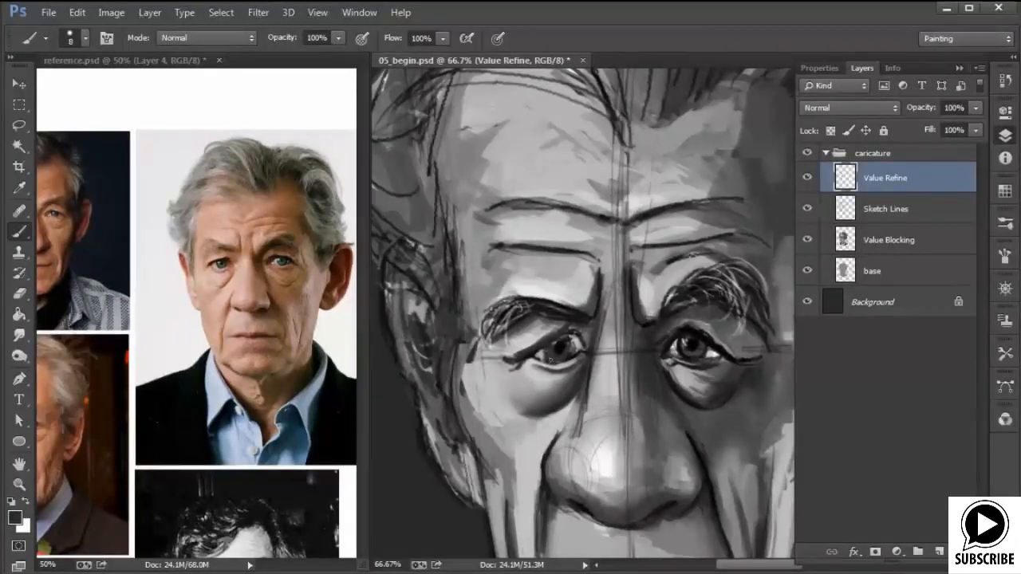
left_click(539, 351, "alt")
left_click_drag(535, 355, 544, 358)
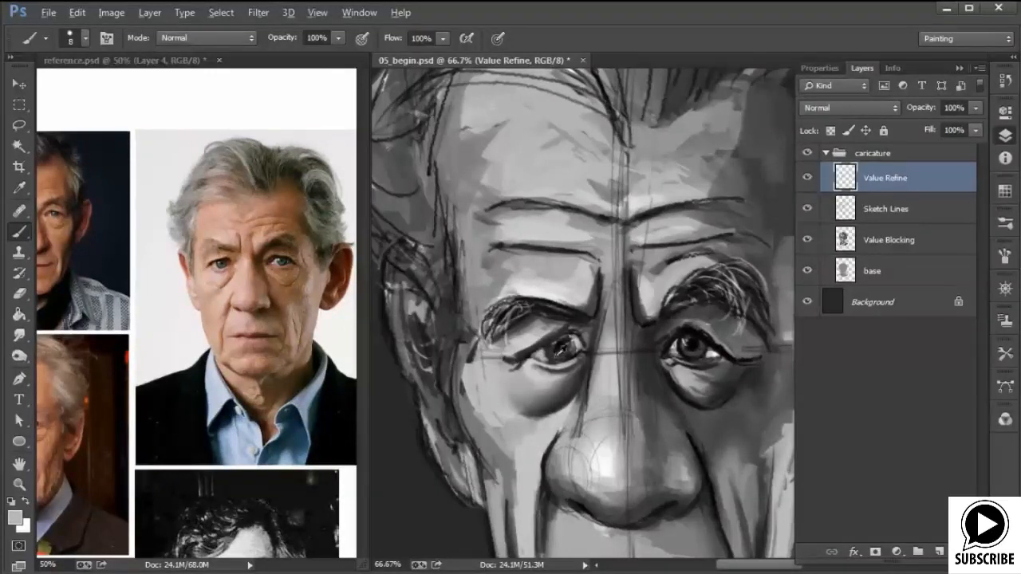
Round out and darken the iris and pupil of the left-hand eye with sampled dark gray
left_click(559, 352, "alt")
left_click_drag(560, 349, 572, 342)
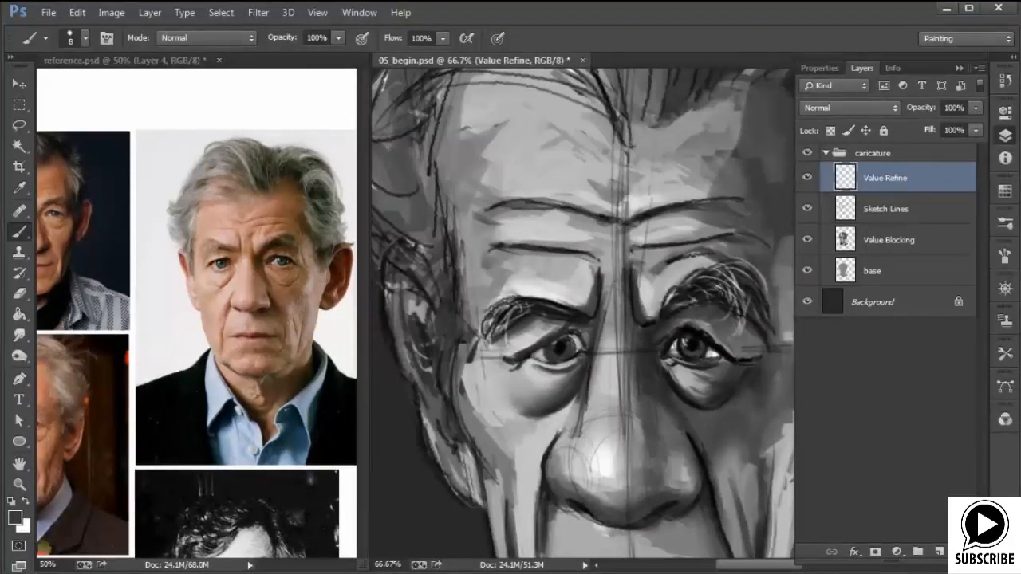
left_click(561, 349, "alt")
Lighten the left-hand upper eyelid and paint over the dark sketch line toward the eye's outer corner with sampled grays
left_click(532, 337, "alt")
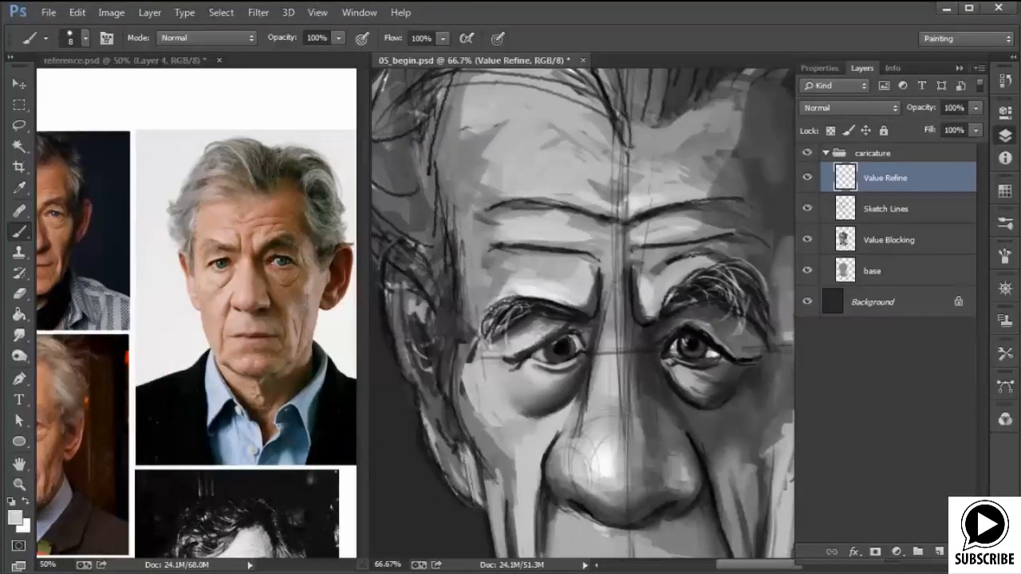
left_click_drag(554, 329, 582, 334)
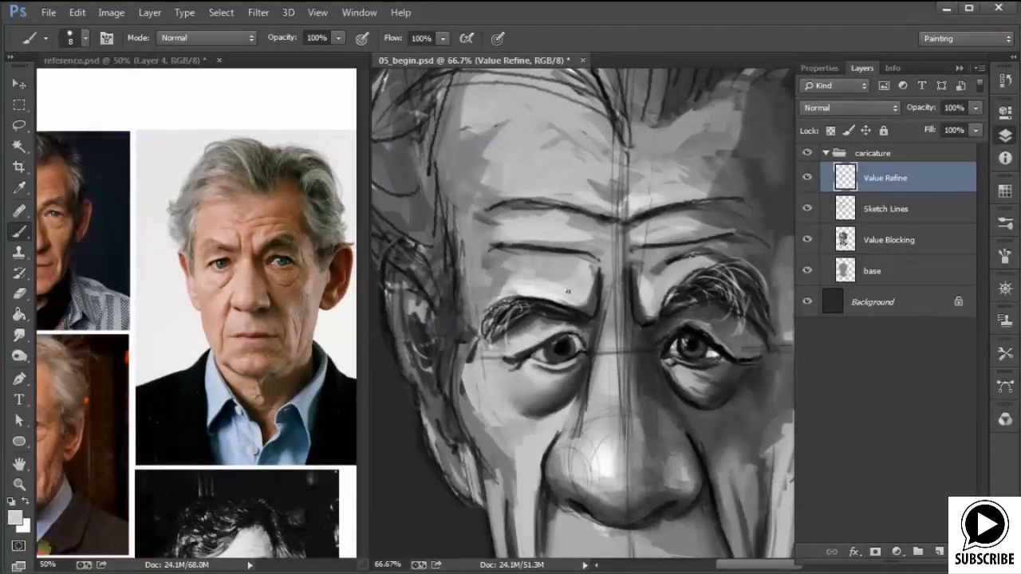
left_click(543, 346, "alt")
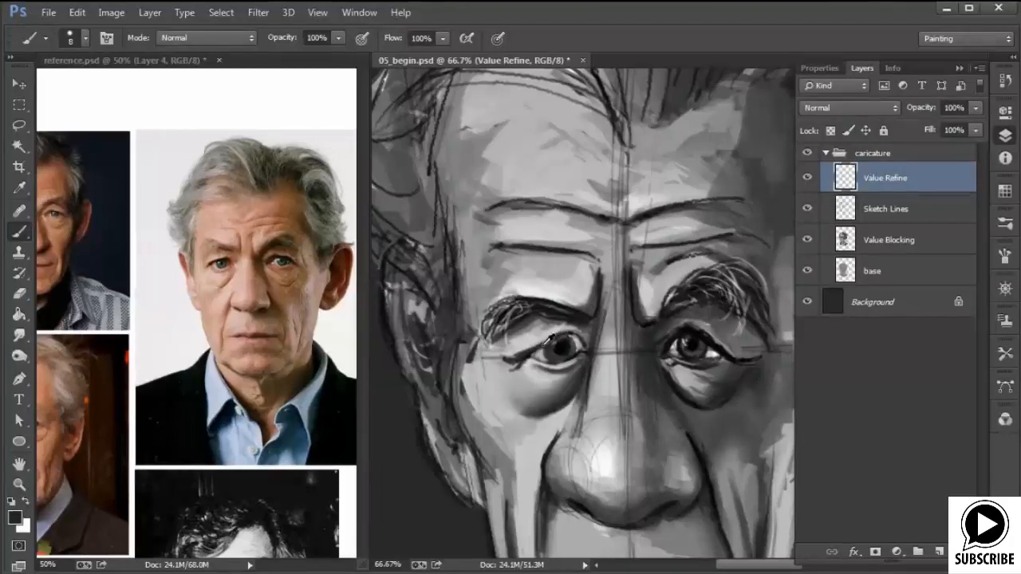
left_click(524, 354, "alt")
left_click(529, 346, "alt")
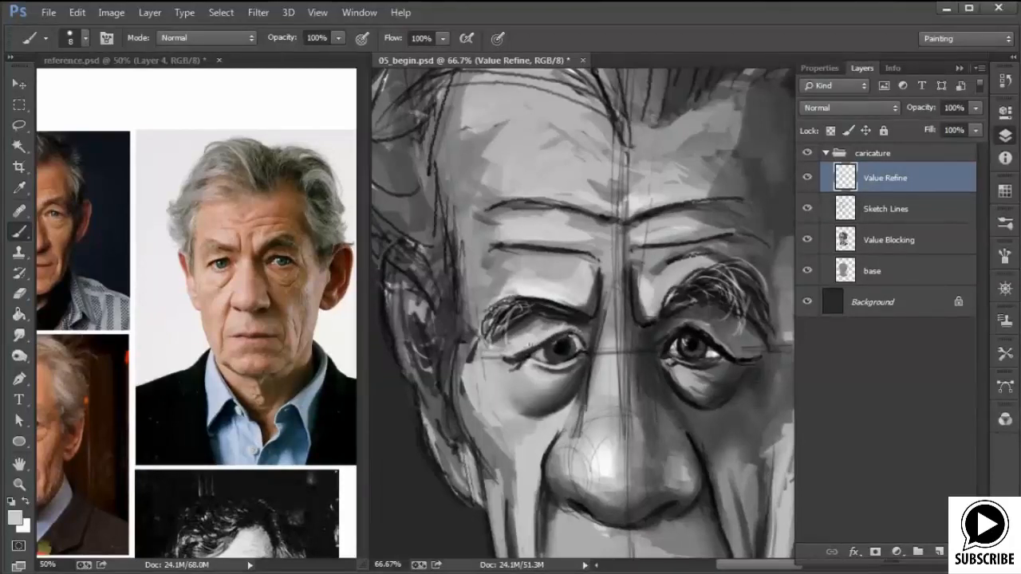
mouse_move(536, 345)
left_mouse_down()
mouse_move(571, 330)
mouse_move(523, 352)
left_mouse_up()
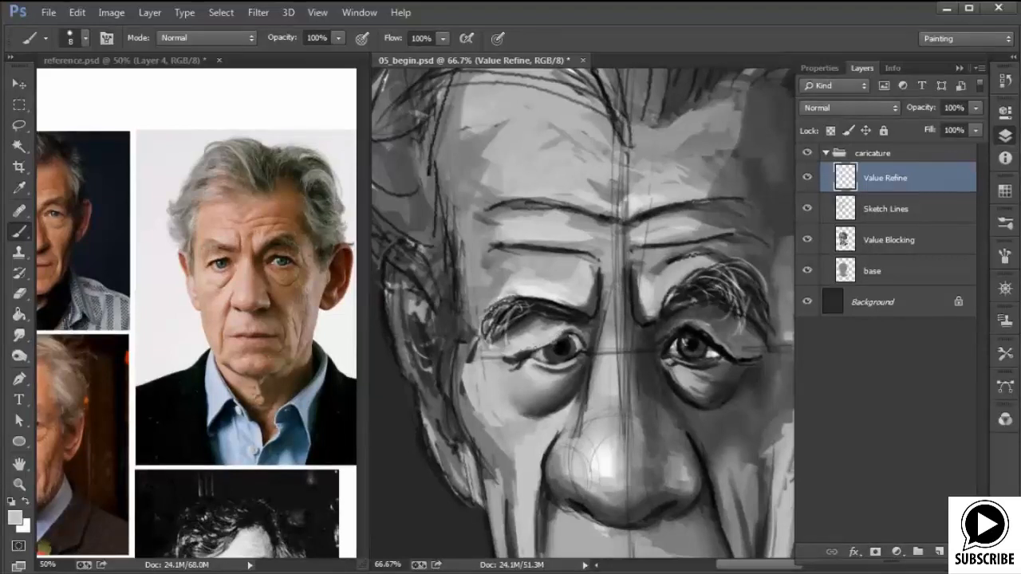
Bring the other reference portraits into view and reshape the lid line at the left-hand eye's outer corner
left_click(155, 480)
left_click_drag(160, 470, 237, 452)
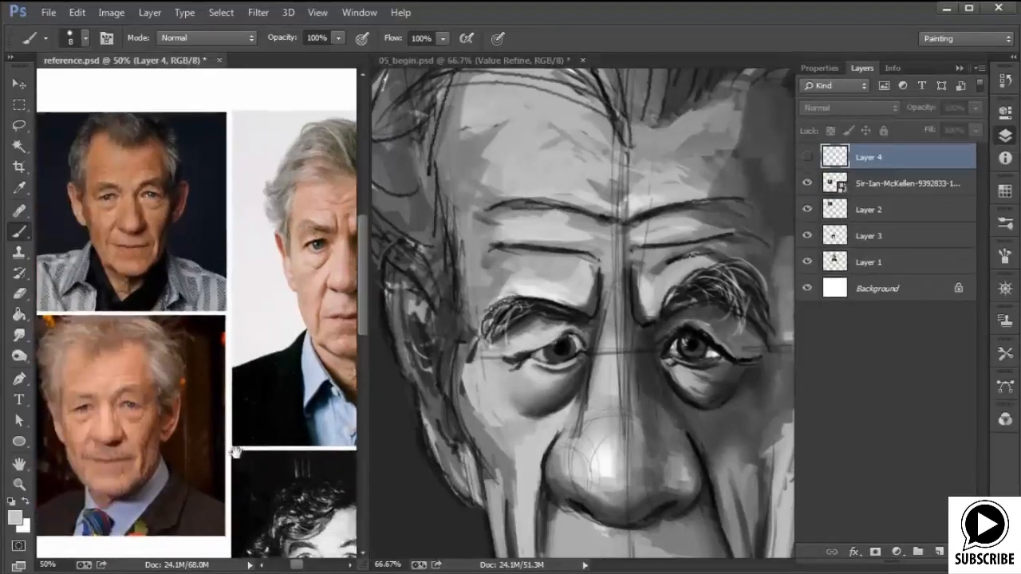
left_click(570, 375)
left_click_drag(564, 361, 534, 387)
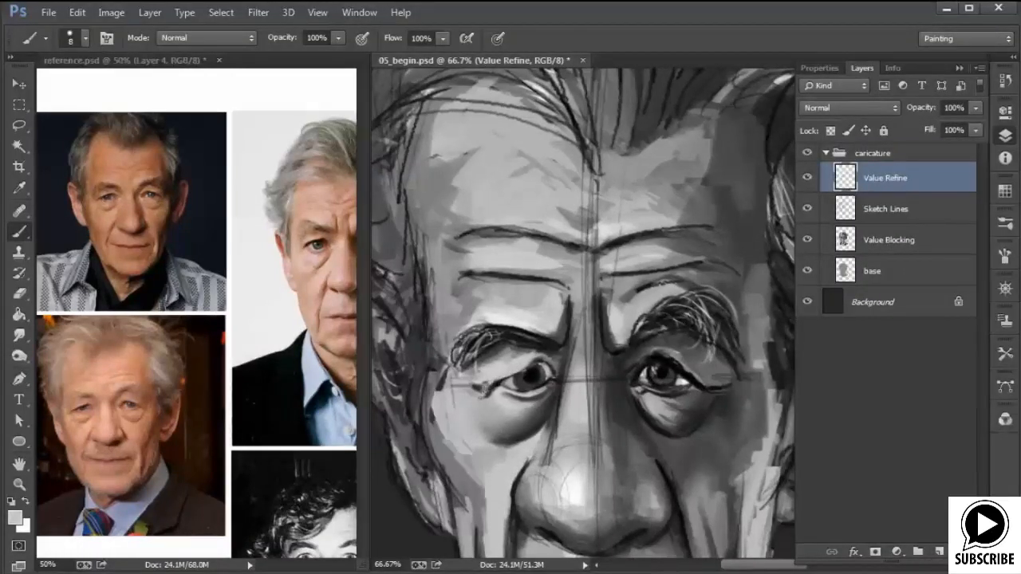
left_click_drag(482, 382, 545, 360)
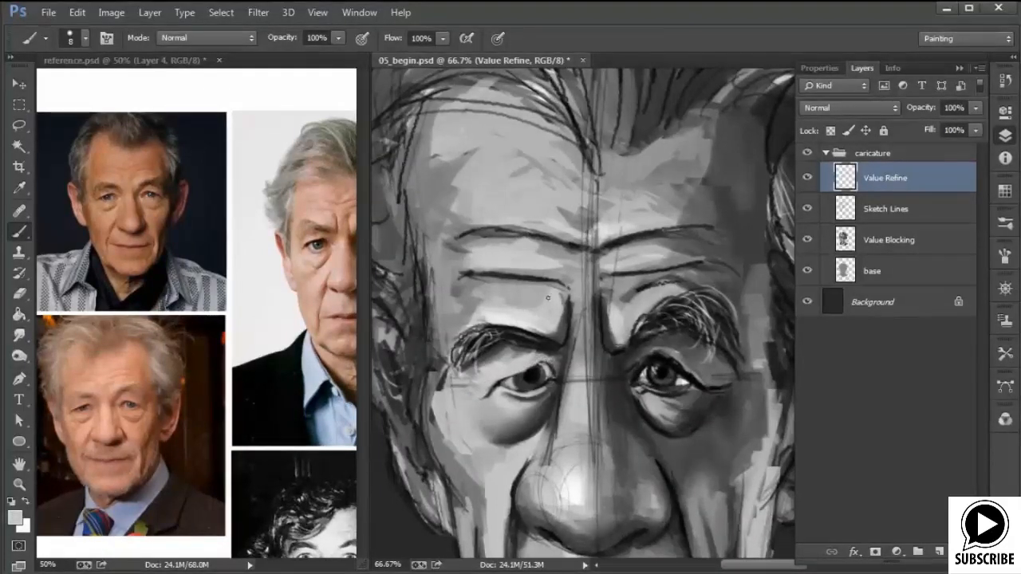
Smooth the left-hand eye's upper eyelid with a 29 px brush and sampled grays
right_click(527, 355)
left_click(511, 348, "alt")
mouse_move(483, 370)
left_mouse_down()
mouse_move(507, 361)
mouse_move(488, 371)
left_mouse_up()
left_click(510, 369, "alt")
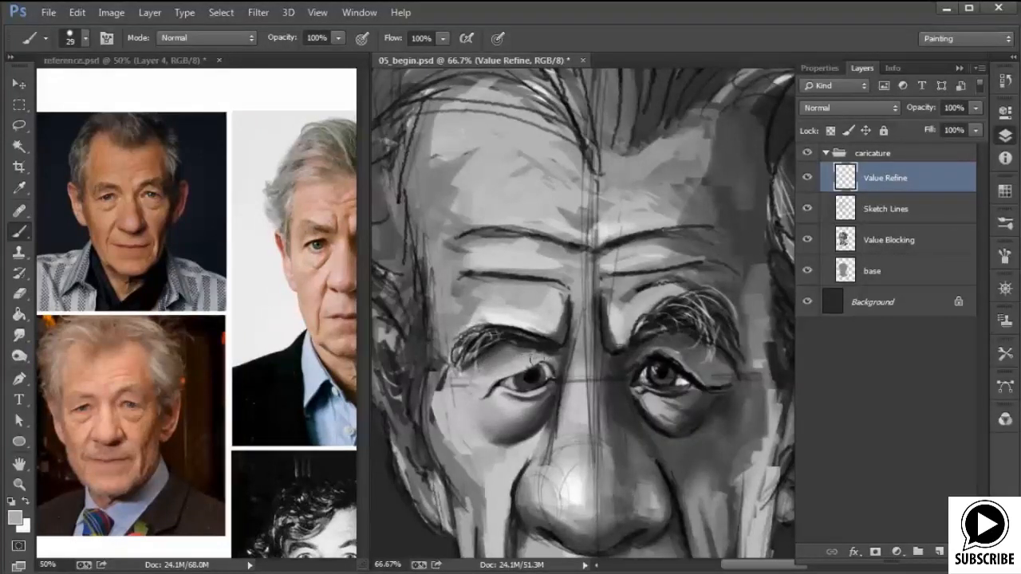
Redefine the left-hand eye's upper lid line with sampled black, using 17 px and 8 px brushes
right_click(542, 358)
left_click_drag(628, 397, 624, 397)
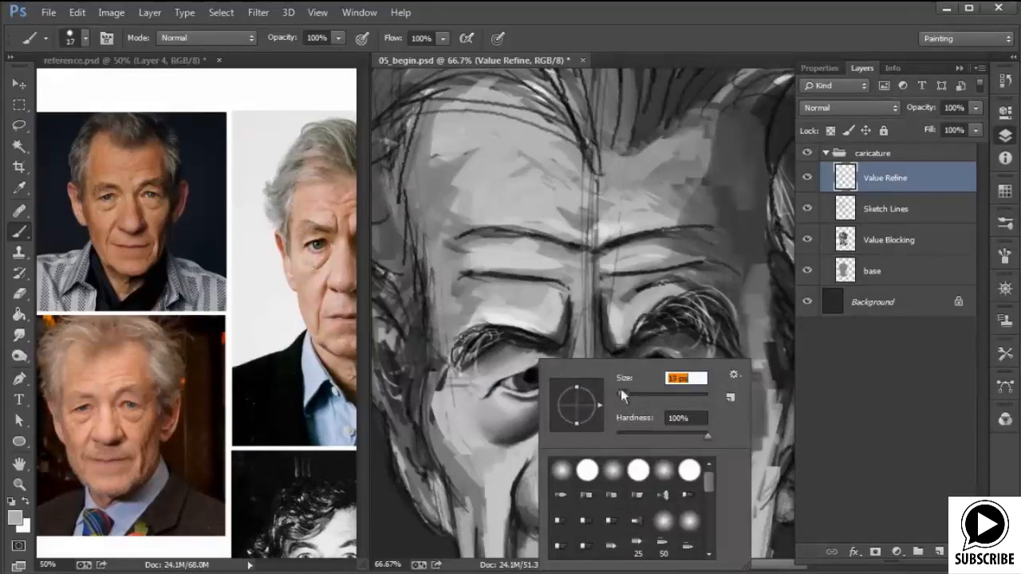
left_click(524, 378, "alt")
left_click_drag(490, 391, 509, 376)
right_click(542, 367)
left_click_drag(627, 408, 623, 408)
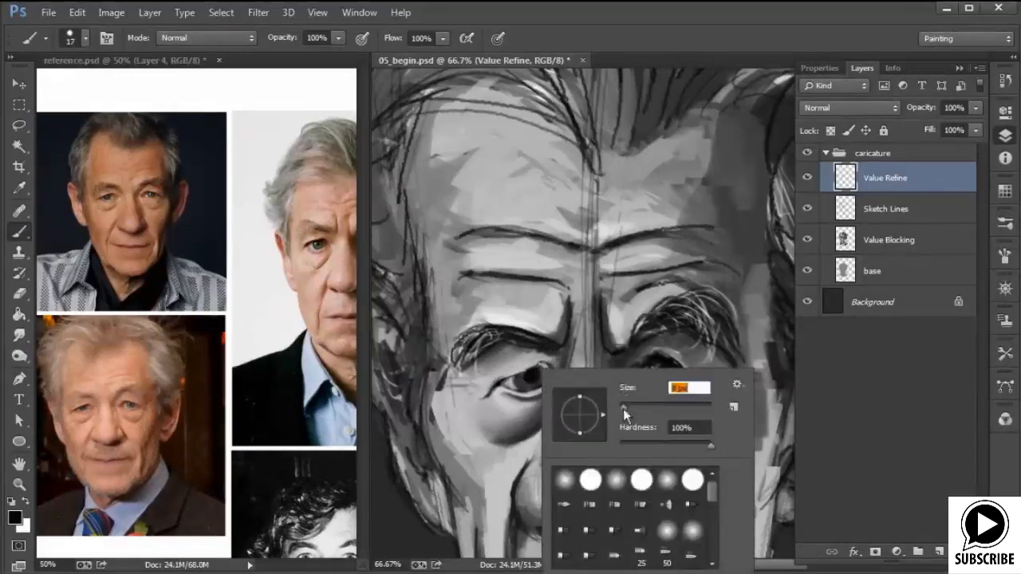
left_click(527, 374)
left_click_drag(501, 383, 519, 375)
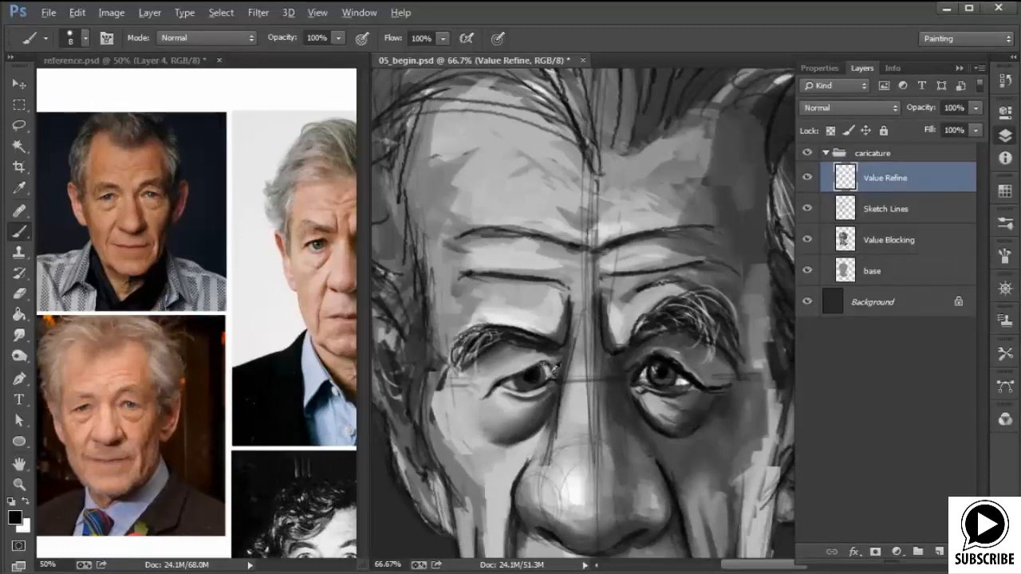
Paint a small light-gray catchlight in the left-hand pupil and touch up the eye's inner corner with sampled tones
left_click(555, 313, "alt")
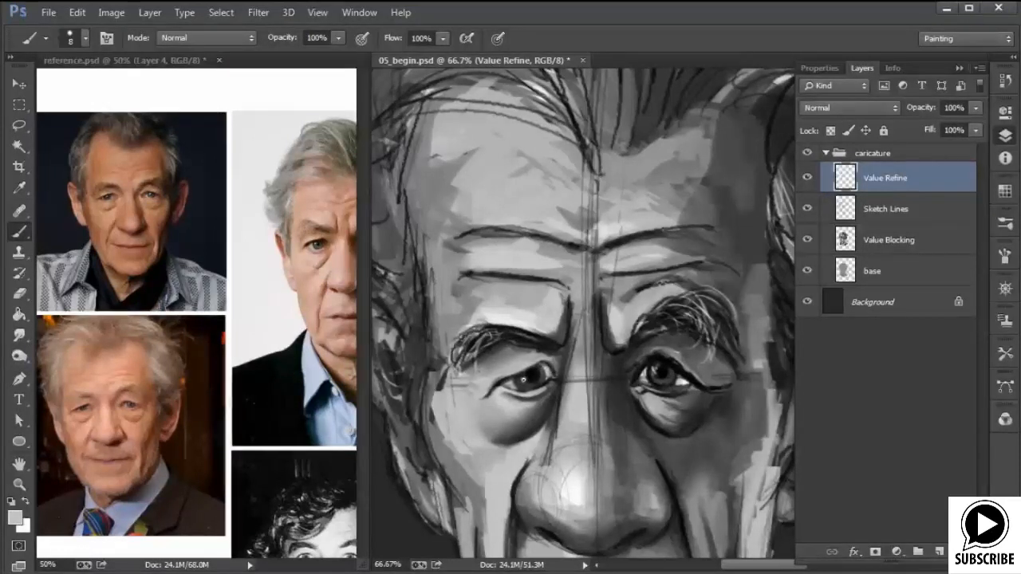
left_click(547, 378, "alt")
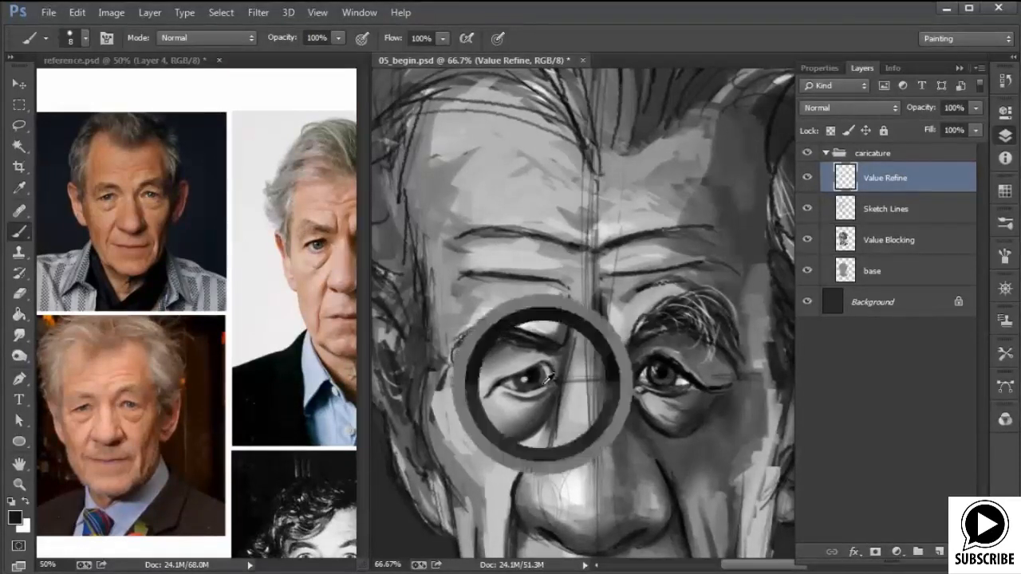
left_click(549, 370, "alt")
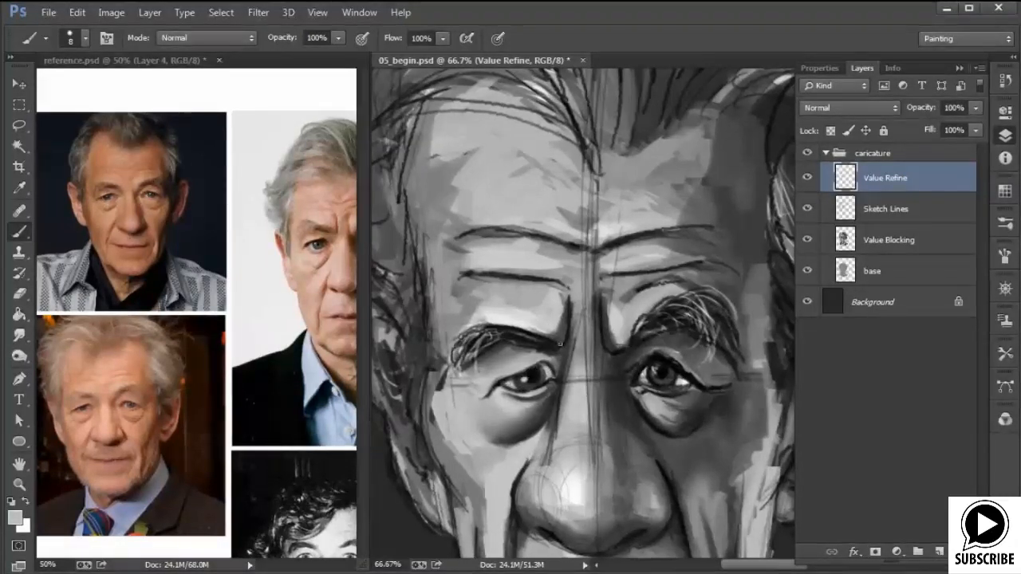
Soften the left-hand eye's outer lid and paint its lower lid rim with a 12 px brush and sampled grays
right_click(560, 346)
left_click_drag(639, 406, 644, 406)
left_click(490, 378)
right_click(518, 395)
key("Return")
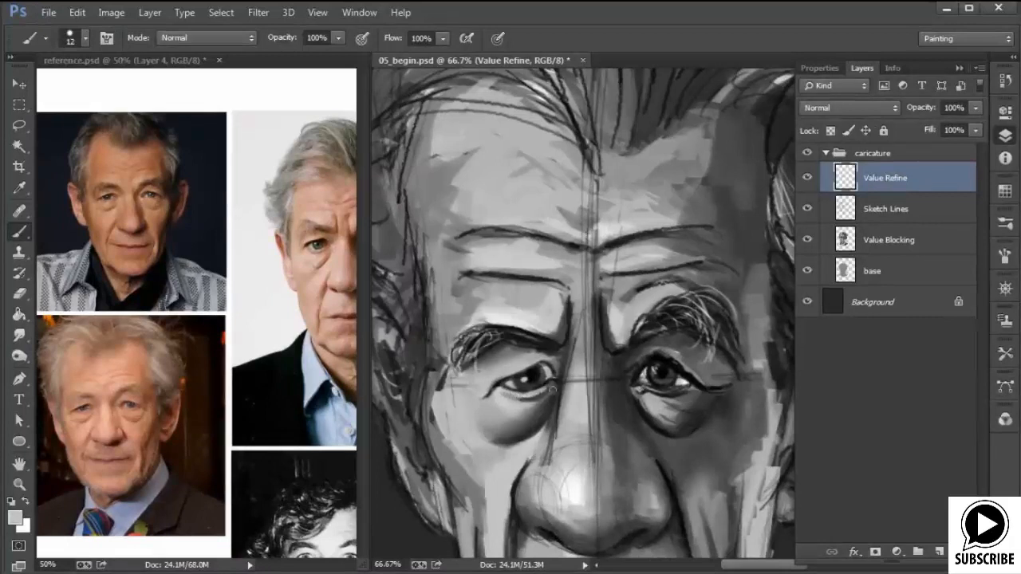
left_click(541, 393, "alt")
left_click(517, 401, "alt")
left_click_drag(518, 395, 539, 387)
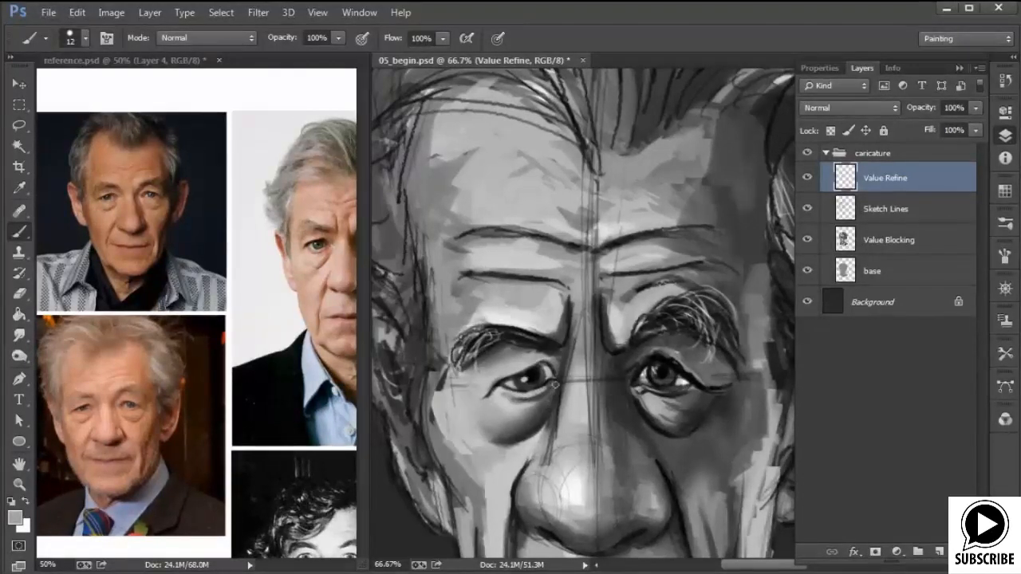
Blend the left-hand eye's lower lid, inner corner and eye bag with tones sampled around the eye
left_click(544, 418, "alt")
mouse_move(554, 384)
left_mouse_down()
mouse_move(548, 402)
mouse_move(551, 376)
mouse_move(528, 385)
left_mouse_up()
left_click(543, 404, "alt")
left_click(548, 386, "alt")
left_click(550, 405, "alt")
left_click(503, 434, "alt")
left_click(494, 446, "alt")
left_click(550, 369, "alt")
left_click(546, 376, "alt")
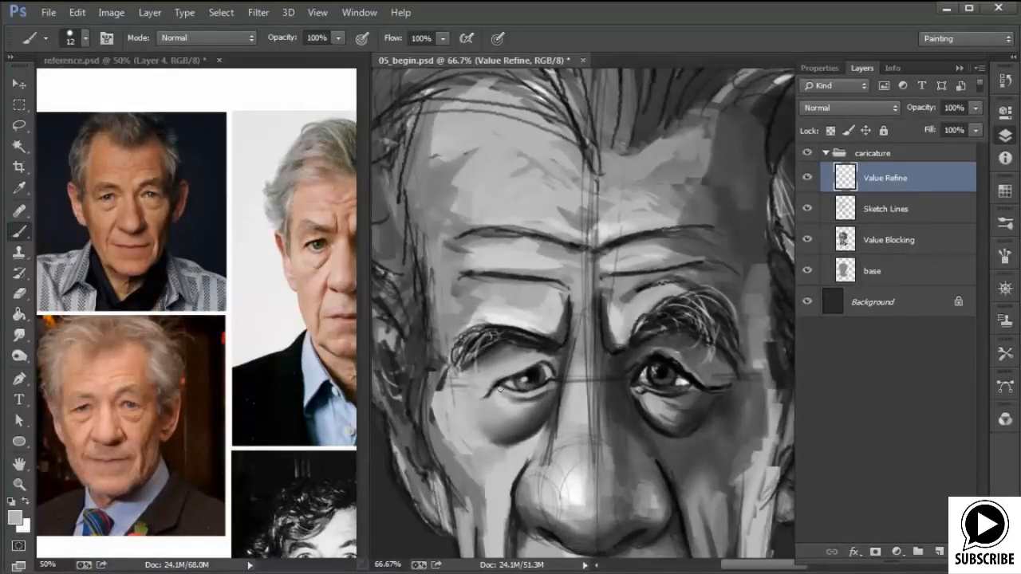
Shade the left-hand upper eyelid beneath the brow with sampled dark gray and blend it toward the outer corner
left_click(494, 355, "alt")
left_click_drag(515, 353, 540, 352)
left_click_drag(477, 371, 496, 362)
right_click(511, 368)
left_click_drag(597, 409, 603, 410)
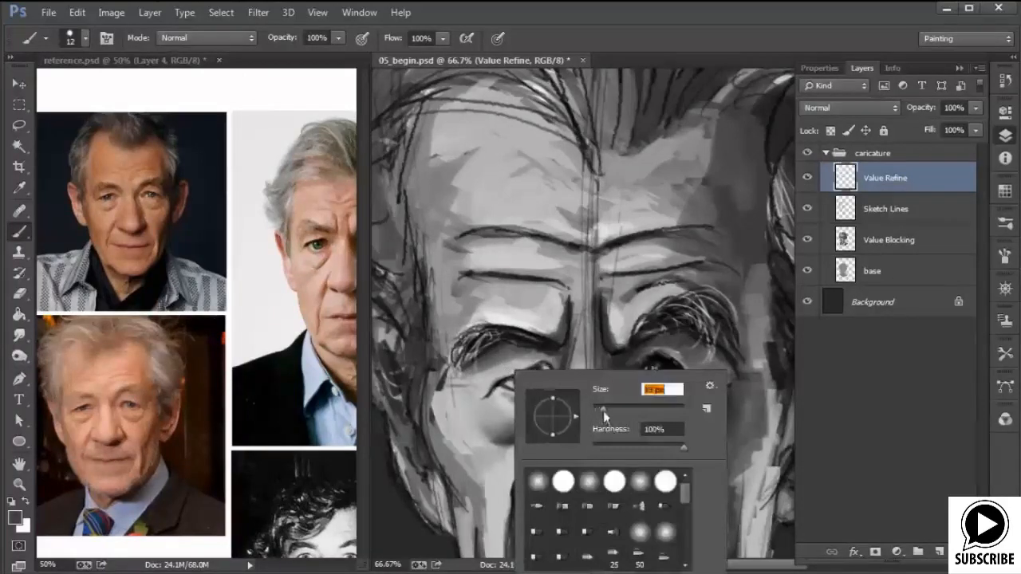
left_click(497, 359, "alt")
mouse_move(479, 377)
left_mouse_down()
mouse_move(504, 362)
mouse_move(478, 380)
left_mouse_up()
left_click(510, 369, "alt")
left_click(497, 353, "alt")
Darken beneath the left-hand lower lid with a 13 px brush and soften the eye bag with a 29 px brush
mouse_move(605, 441)
left_mouse_down()
mouse_move(560, 428)
mouse_move(567, 351)
left_mouse_up()
right_click(612, 307)
type("13")
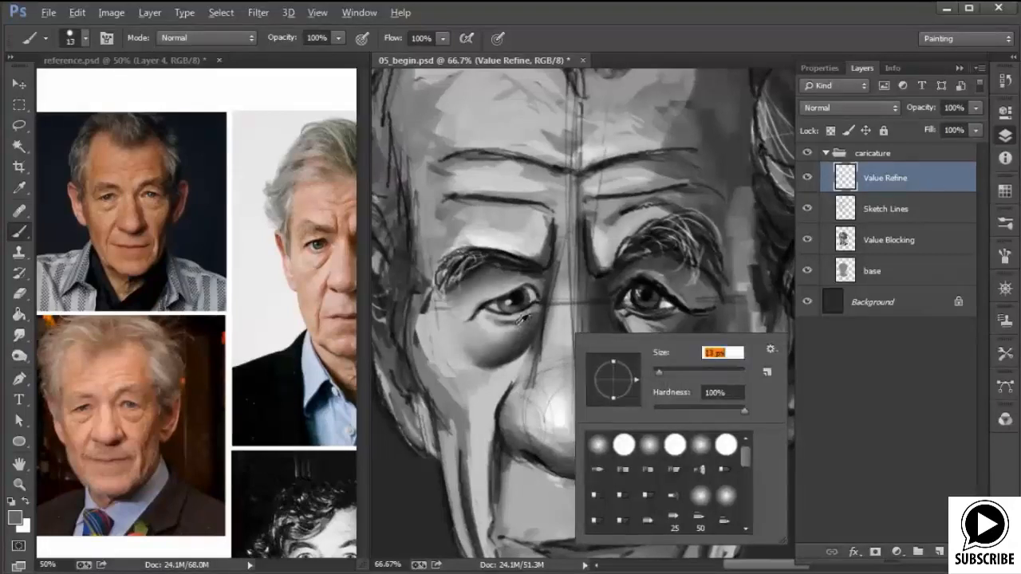
key("Return")
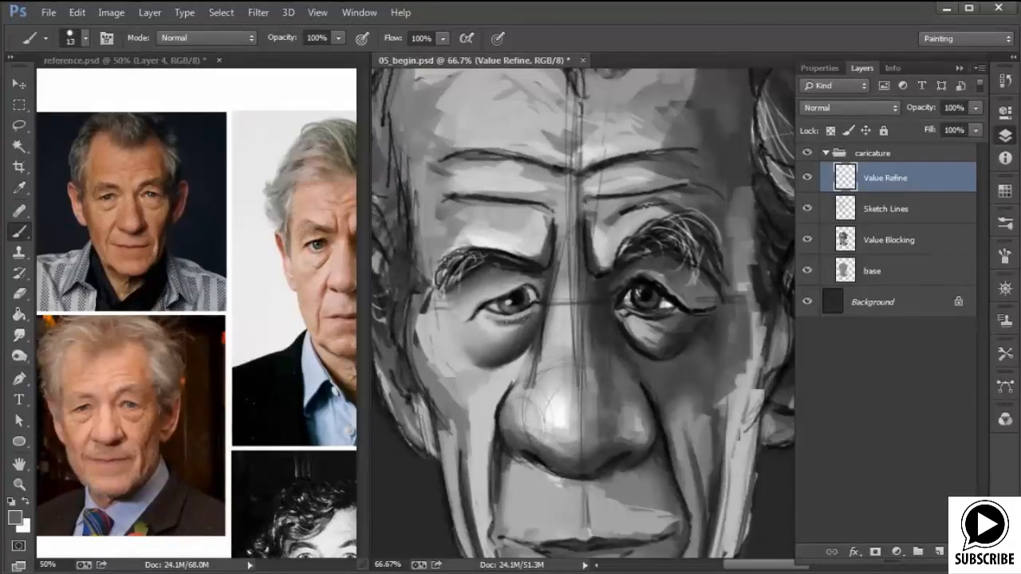
left_click_drag(508, 320, 497, 322)
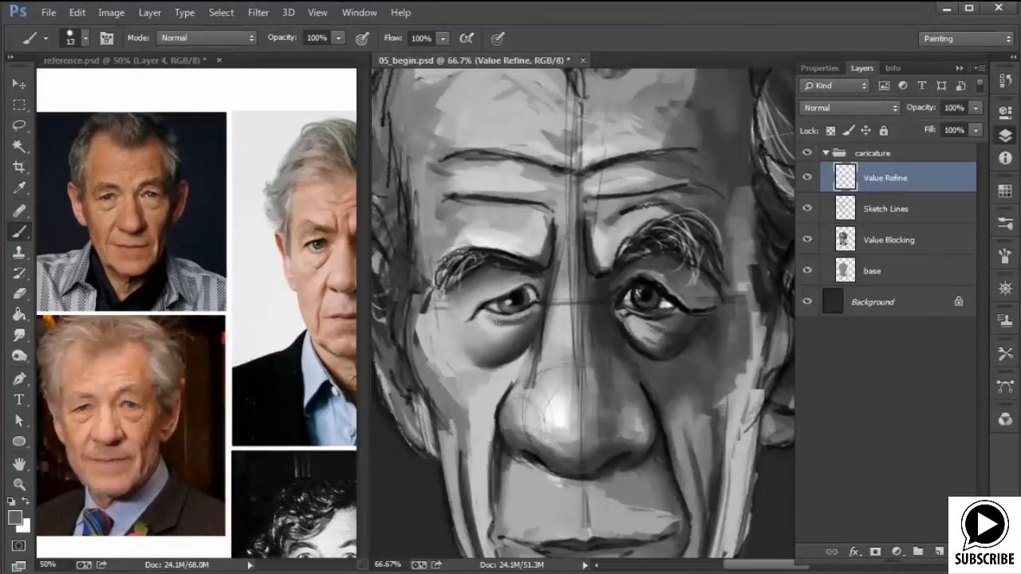
right_click(513, 344)
left_click_drag(584, 400, 592, 399)
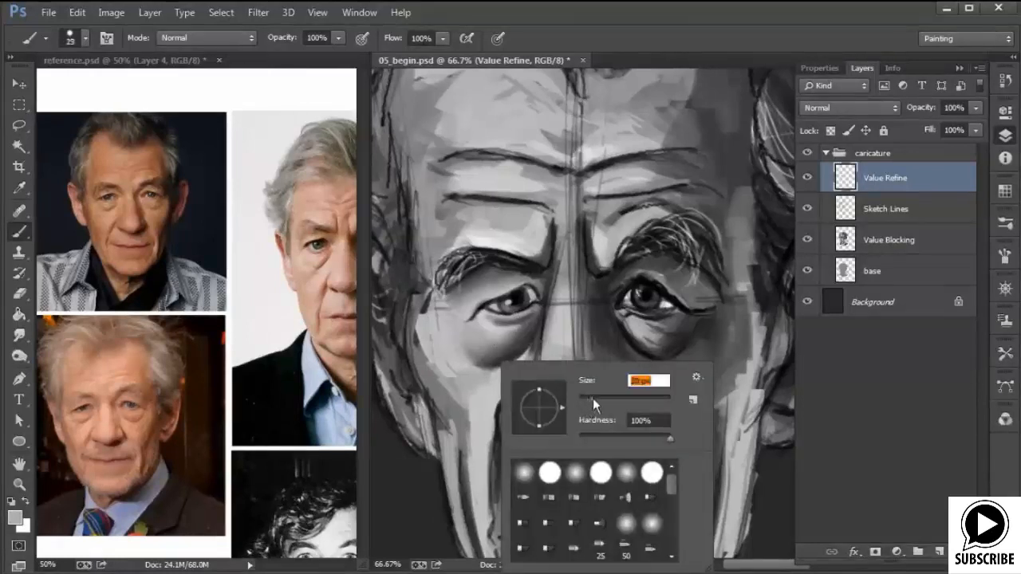
left_click(479, 344)
Paint over the highlights and sketch lines on the right-hand eye bag with sampled mid and dark grays
key("space")
left_click_drag(602, 358, 554, 398)
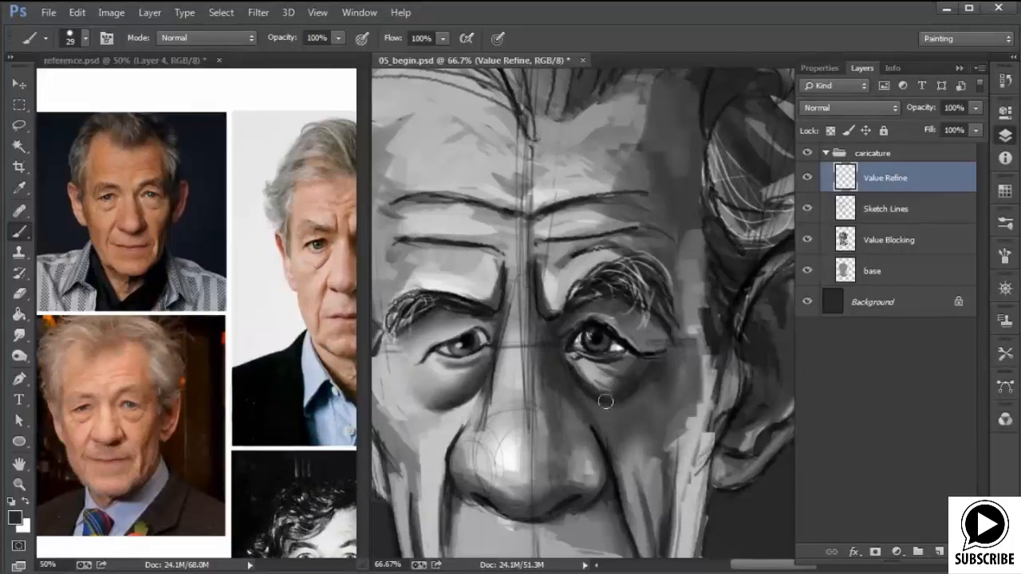
left_click(594, 379, "alt")
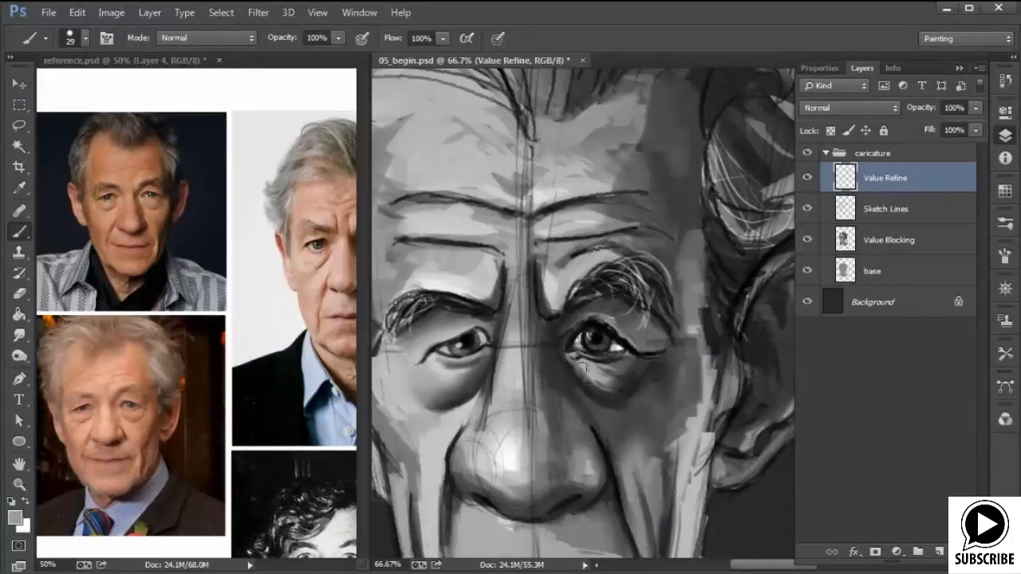
left_click(622, 388, "alt")
mouse_move(620, 388)
left_mouse_down()
mouse_move(601, 374)
mouse_move(611, 382)
mouse_move(609, 372)
mouse_move(603, 382)
mouse_move(589, 370)
mouse_move(606, 388)
left_mouse_up()
Define the right-hand eye's lower lid with a 13 px brush, alternating sampled dark and light tones
left_click(601, 333, "alt")
right_click(606, 359)
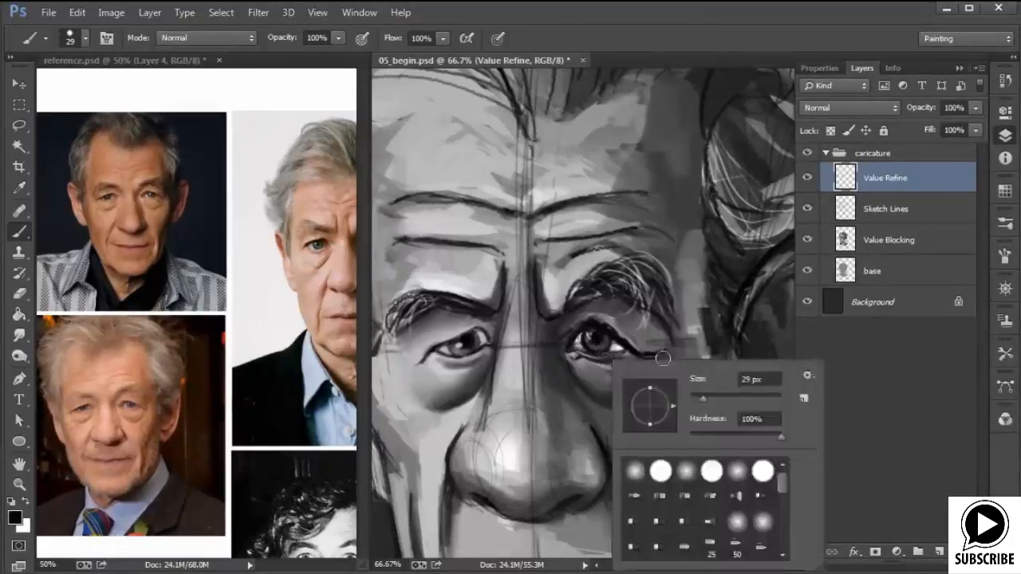
type("13")
key("Return")
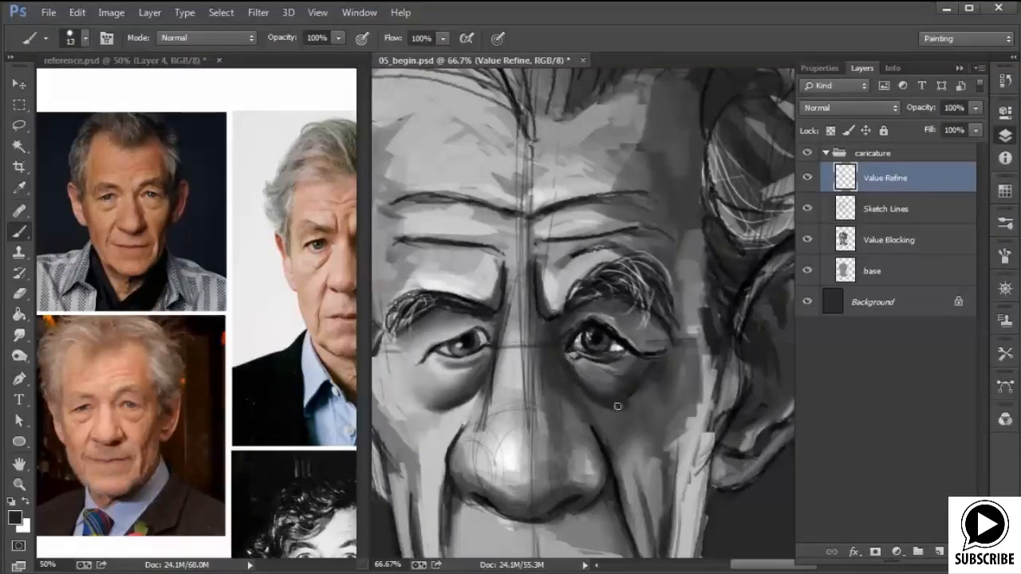
left_click(582, 367, "alt")
left_click(456, 362, "alt")
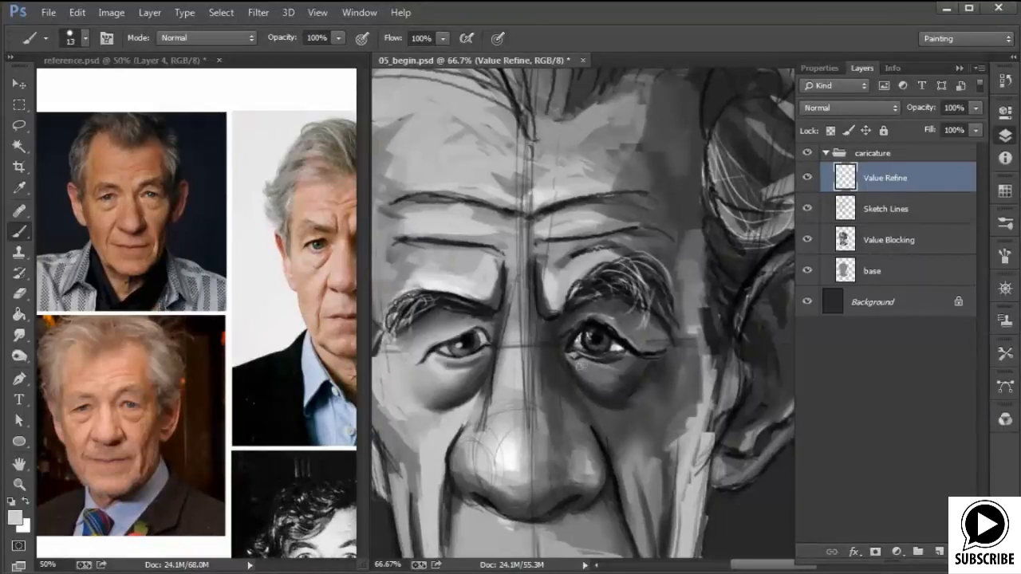
left_click(605, 376, "alt")
left_click(571, 367, "alt")
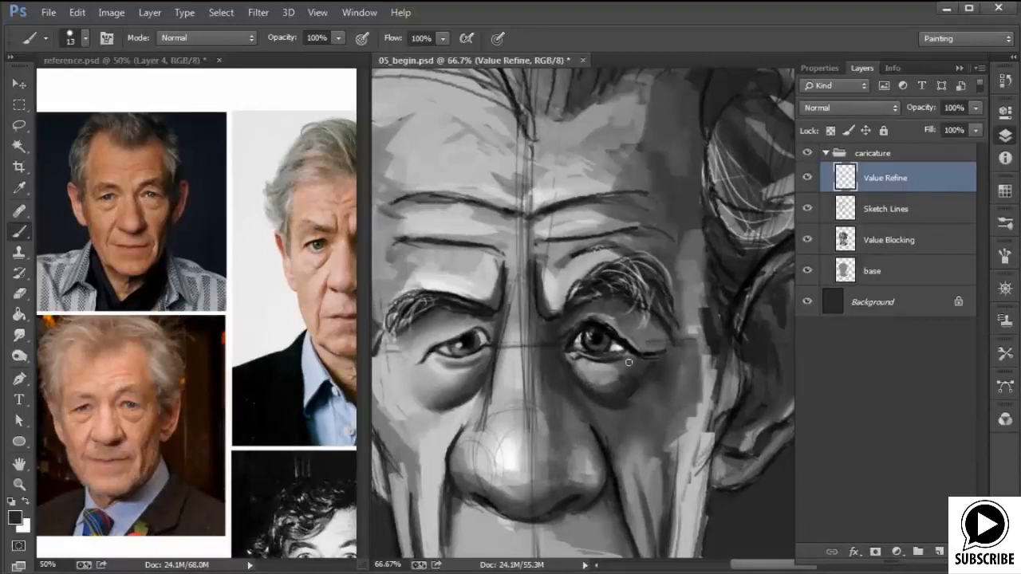
Blend the right-hand eye bag into its surrounding shadow with a 29 px brush and sampled grays
right_click(628, 362)
left_click_drag(716, 400, 723, 394)
left_click(604, 372, "alt")
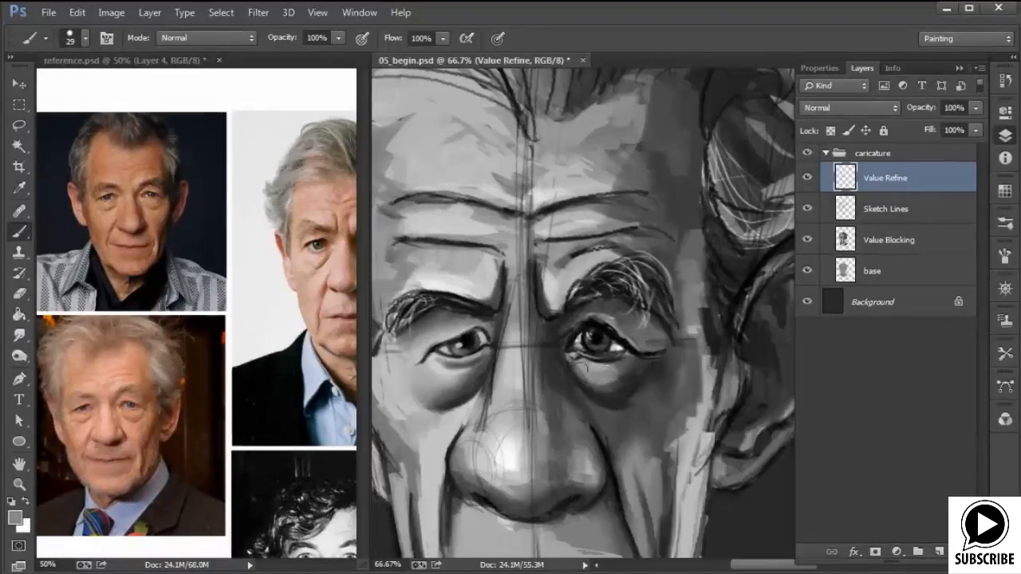
left_click(600, 386, "alt")
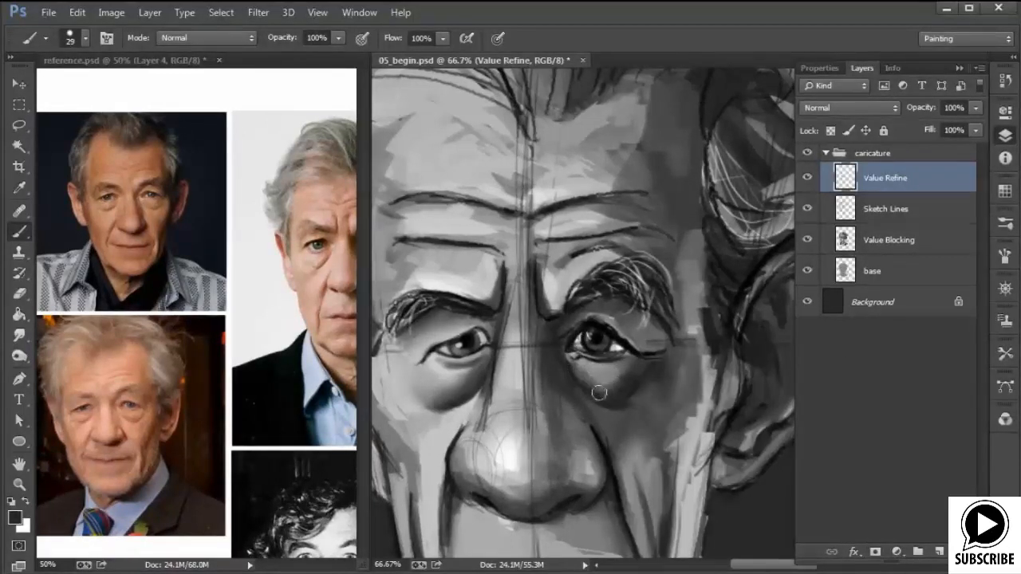
left_click(592, 375, "alt")
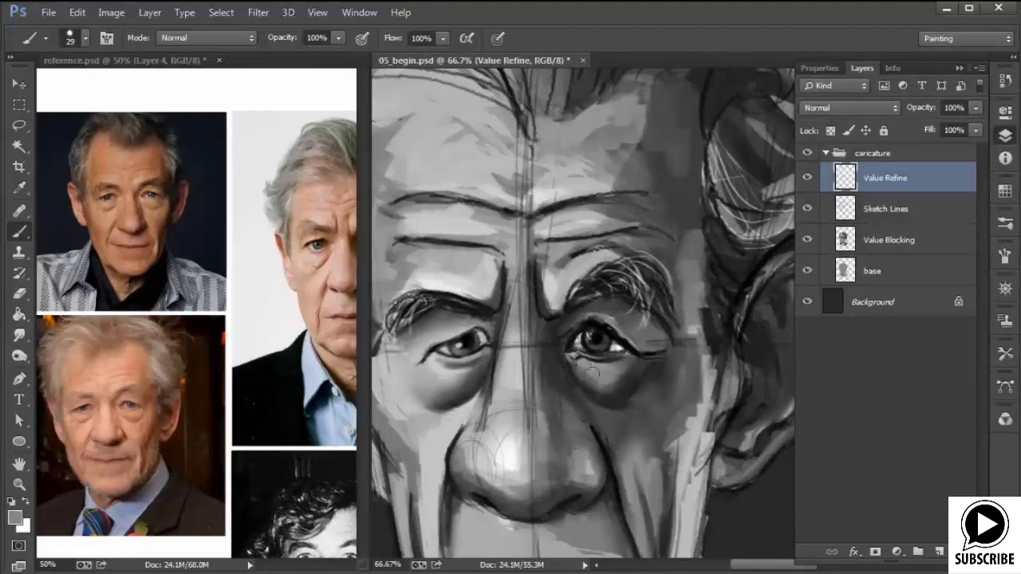
left_click(623, 387, "alt")
mouse_move(650, 382)
left_mouse_down()
mouse_move(630, 402)
mouse_move(602, 391)
left_mouse_up()
left_click(594, 387, "alt")
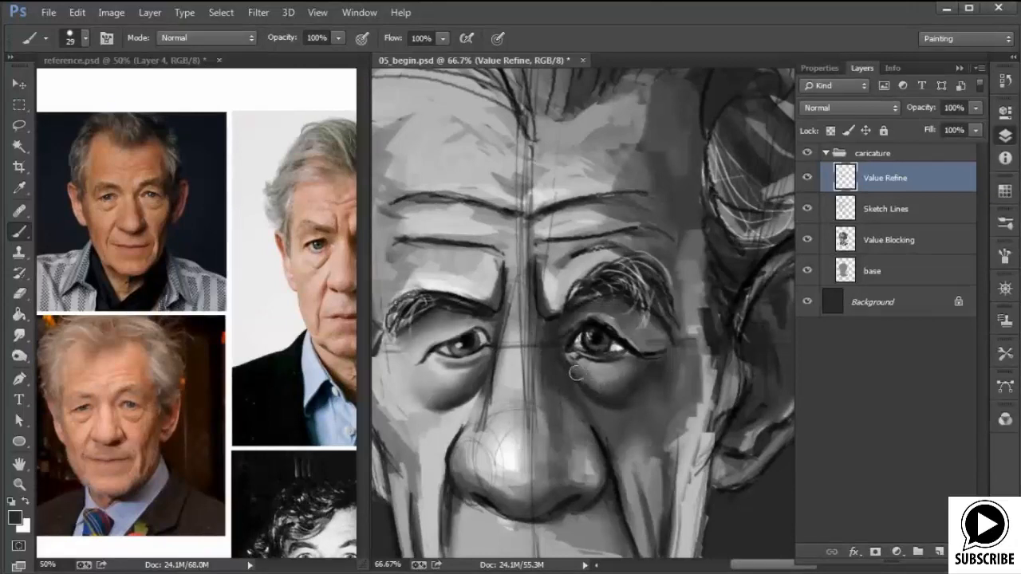
left_click(602, 377, "alt")
Shade the right-hand eye's inner side with a 15 px brush and repaint the lower lid rim at 12 px
right_click(637, 387)
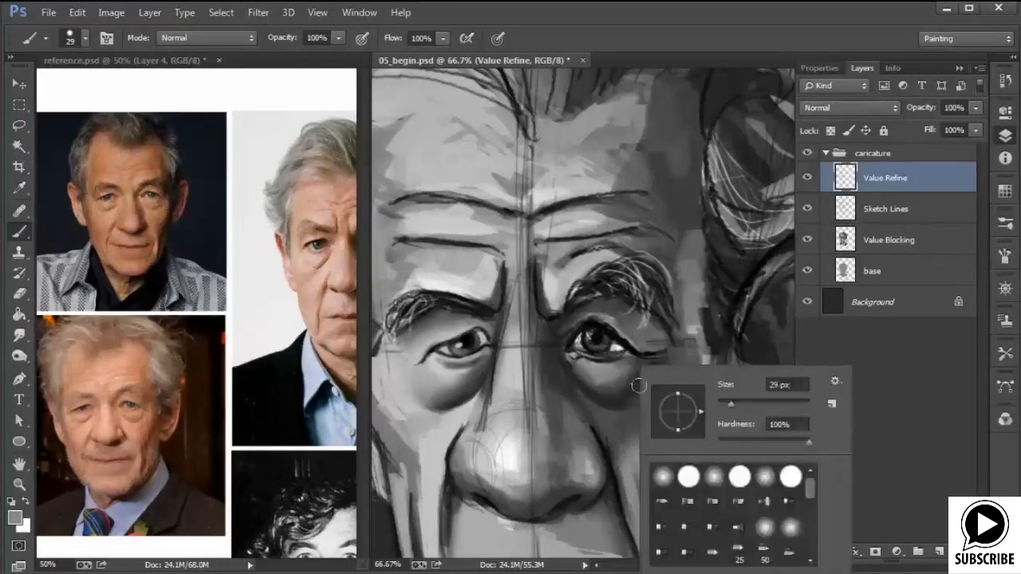
left_click_drag(730, 404, 725, 405)
left_click(584, 382, "alt")
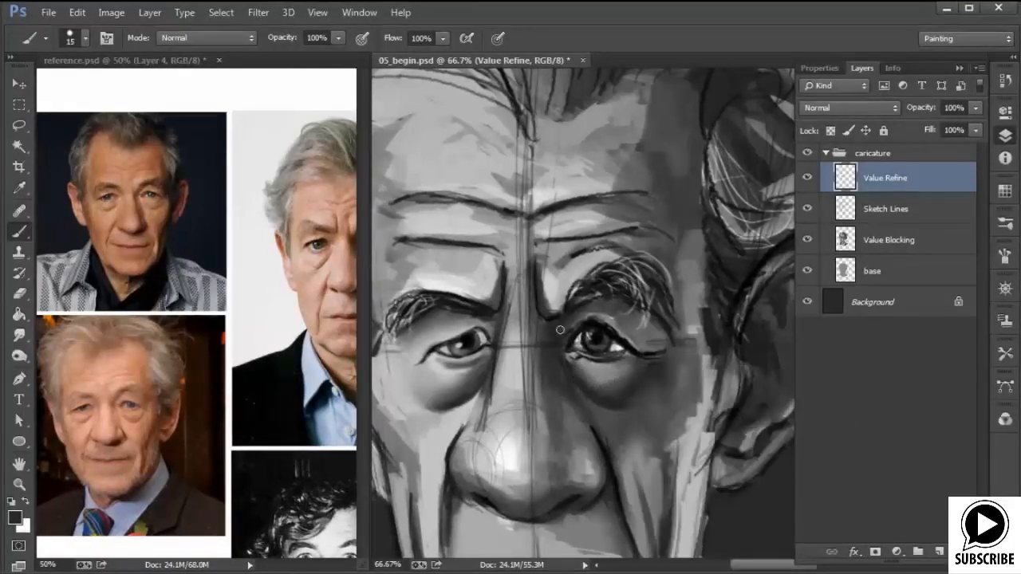
left_click(597, 358, "alt")
right_click(609, 360)
left_click_drag(698, 390, 695, 391)
left_click(577, 364, "alt")
mouse_move(596, 359)
left_mouse_down()
mouse_move(581, 336)
mouse_move(621, 354)
left_mouse_up()
Darken the lower edge of the right-hand eye with tones sampled from the iris and lid
left_click(583, 336, "alt")
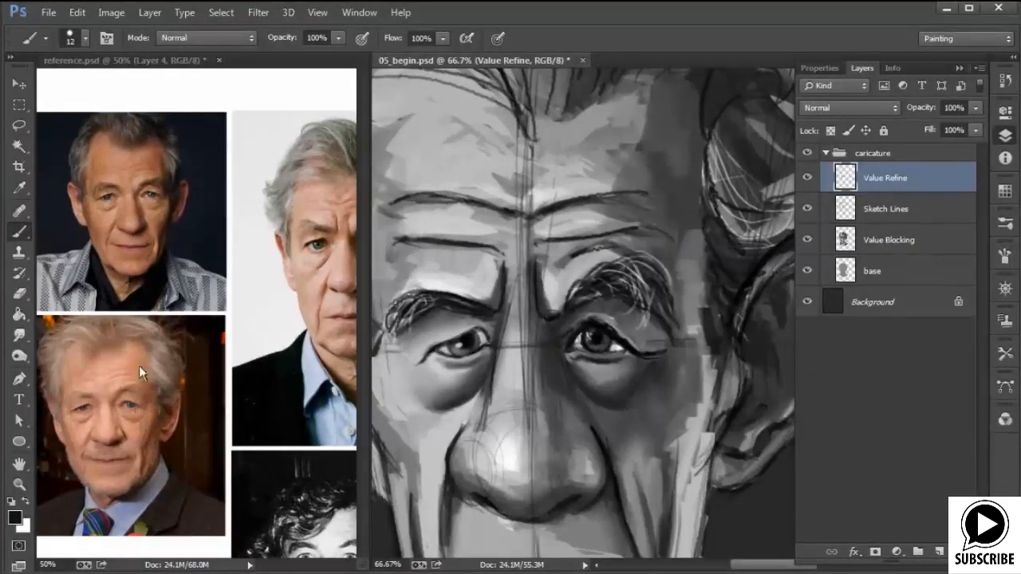
left_click(590, 358, "alt")
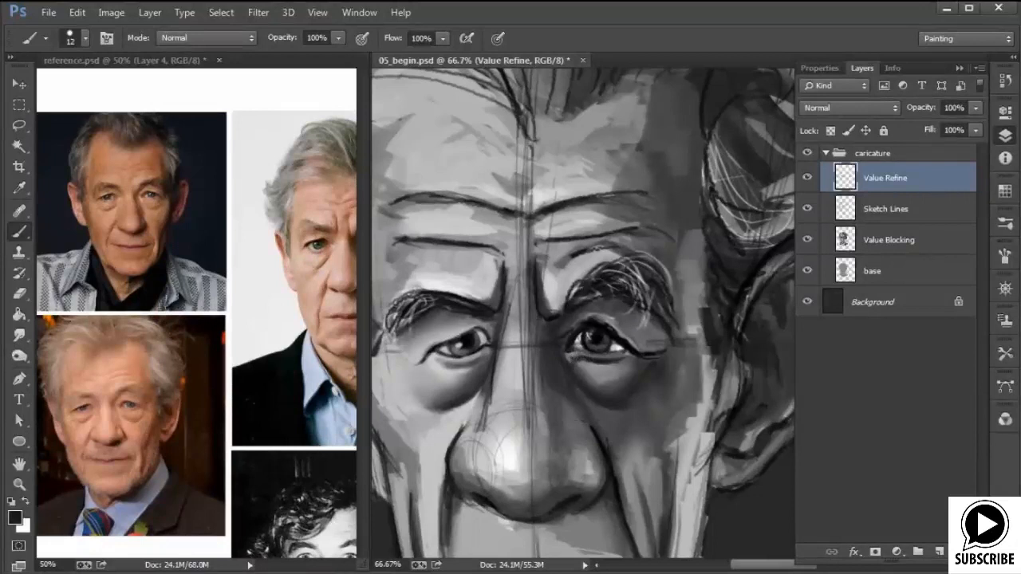
left_click(600, 336, "alt")
left_click_drag(577, 349, 617, 353)
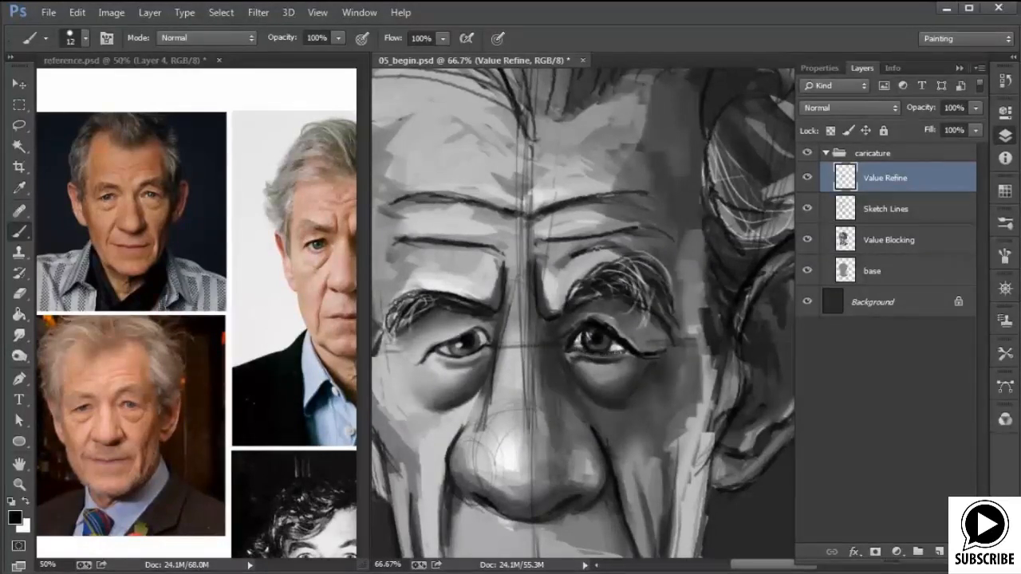
Lighten the right-hand upper eyelid with sampled gray and thin the dark lid line toward the outer corner
left_click(587, 336, "alt")
left_click(618, 322, "alt")
mouse_move(595, 320)
left_mouse_down()
mouse_move(633, 349)
mouse_move(660, 348)
left_mouse_up()
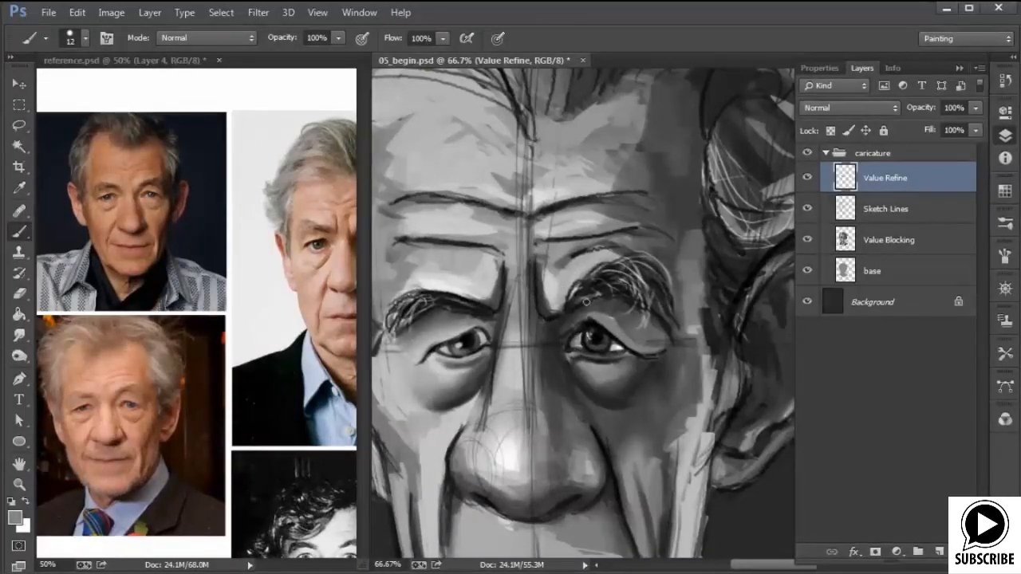
mouse_move(570, 325)
left_mouse_down()
mouse_move(603, 310)
mouse_move(657, 349)
left_mouse_up()
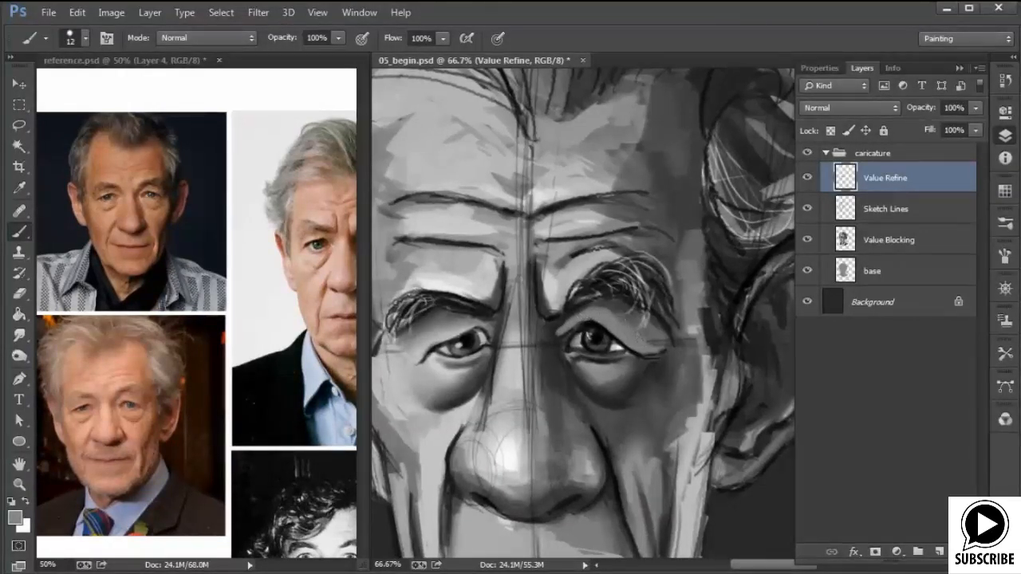
Set the brush size to 27 px and bring the full white-background portrait into view in the reference document
right_click(635, 333)
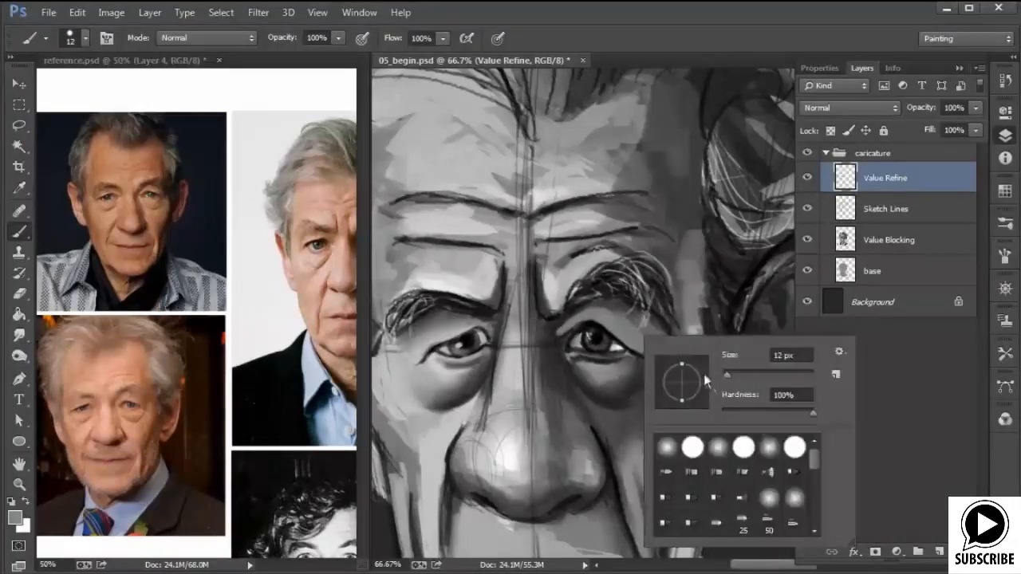
type("27")
key("Return")
left_click(303, 346)
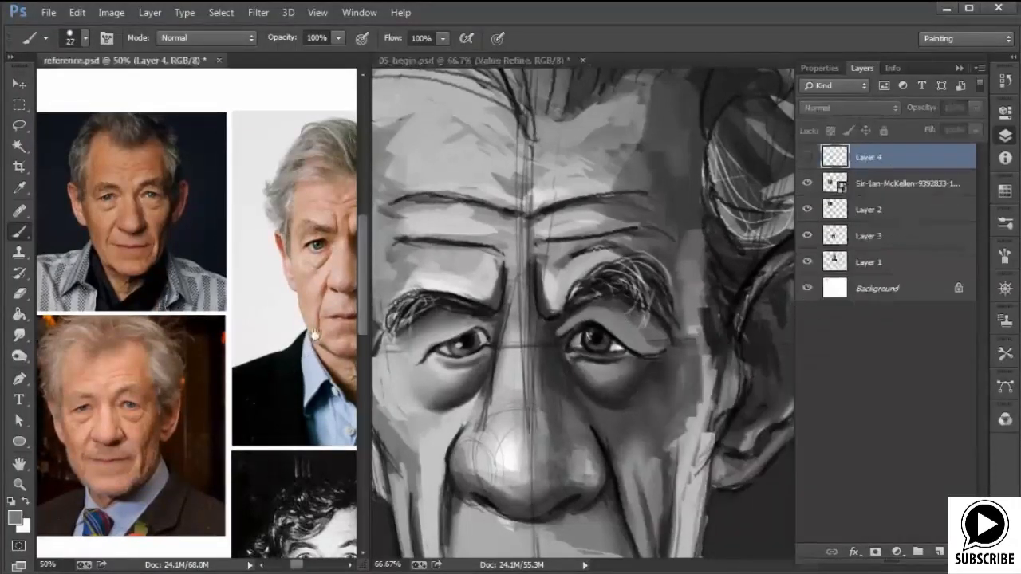
left_click_drag(316, 341, 244, 365)
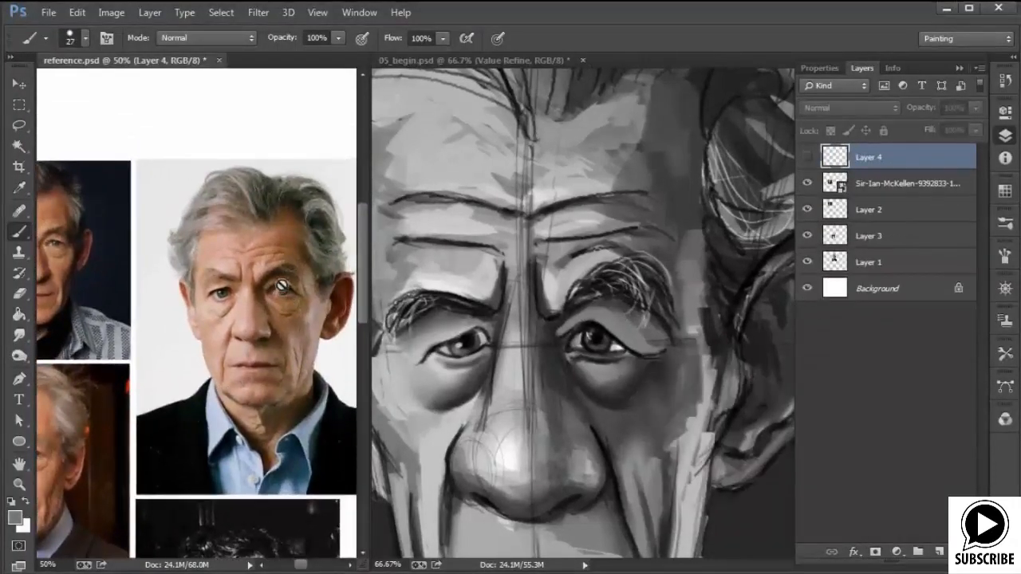
Blend the right-hand upper eyelid in the caricature with sampled grays from under the brow toward the outer corner
left_click(627, 323)
left_click(616, 305, "alt")
mouse_move(608, 298)
left_mouse_down()
mouse_move(623, 303)
mouse_move(643, 338)
left_mouse_up()
left_click(619, 333, "alt")
left_click_drag(598, 308, 641, 333)
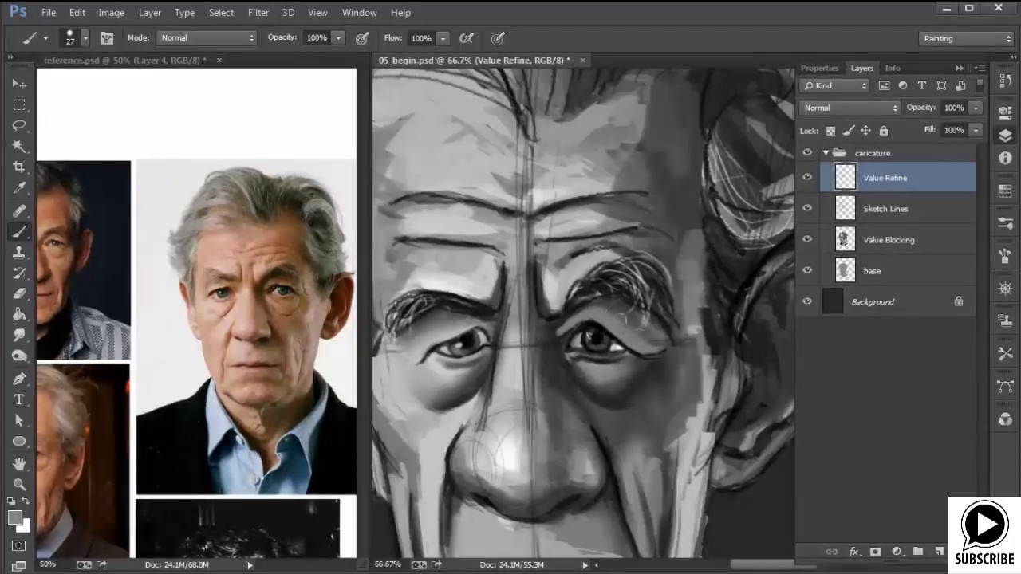
Retouch the inner corner of the right-hand upper eyelid beside the nose bridge, reducing the brush to 12 px
left_click(560, 317, "alt")
mouse_move(562, 321)
left_mouse_down()
mouse_move(552, 340)
mouse_move(571, 314)
mouse_move(565, 324)
left_mouse_up()
right_click(696, 304)
left_click(729, 378)
left_click(635, 327, "alt")
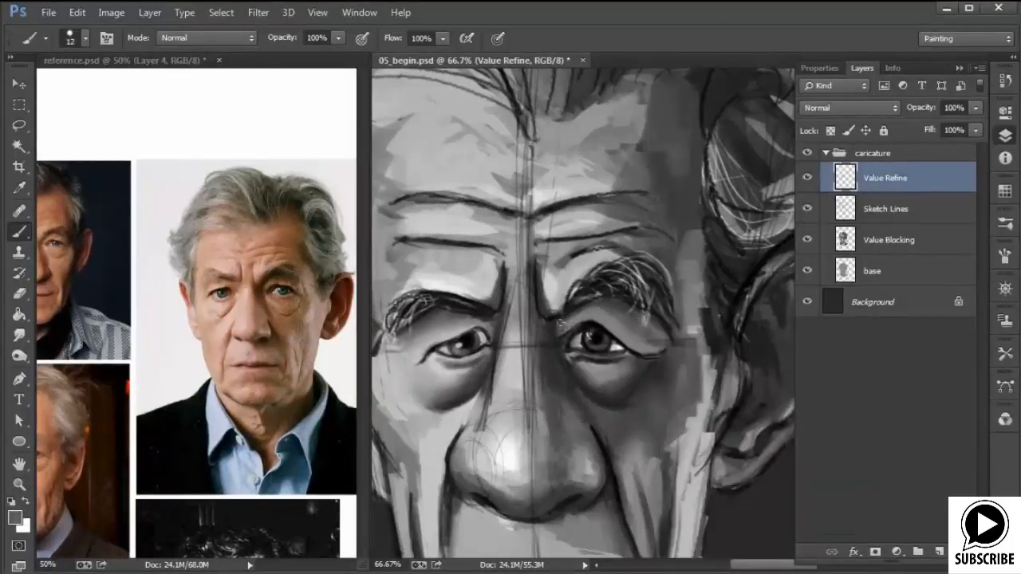
left_click(557, 325, "alt")
left_click(557, 341, "alt")
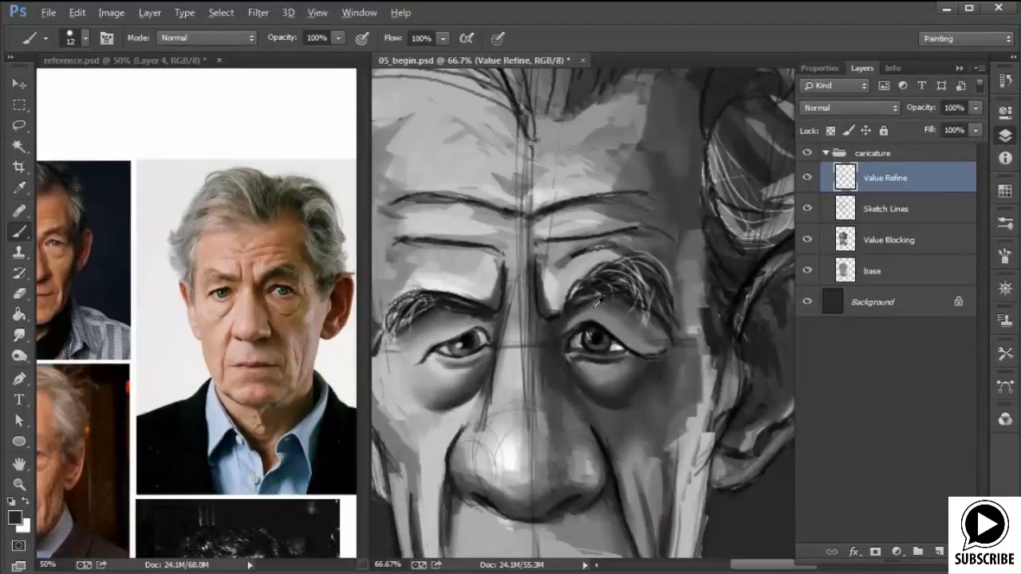
Refine the right-hand eye's inner corner and lower lid rim with light and dark tones sampled around the eye
left_click(561, 346, "alt")
left_click(562, 348, "alt")
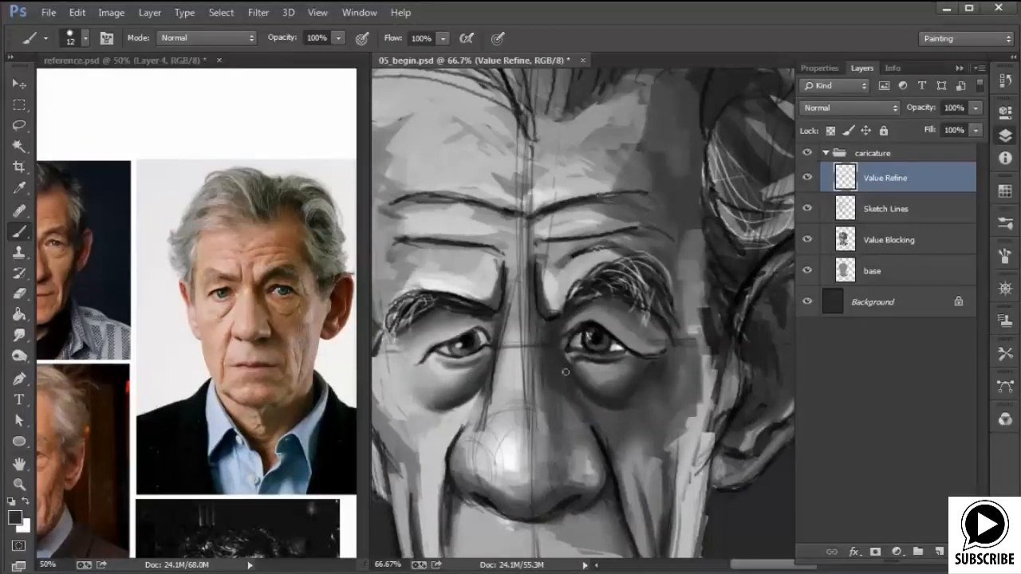
left_click(573, 363, "alt")
left_click(580, 361, "alt")
left_click(573, 348, "alt")
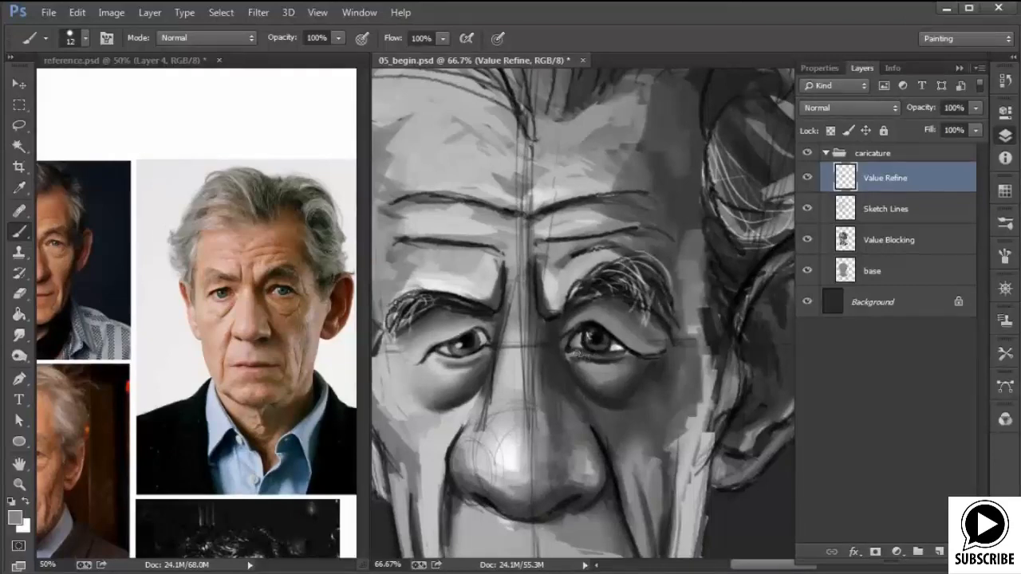
left_click(610, 361, "alt")
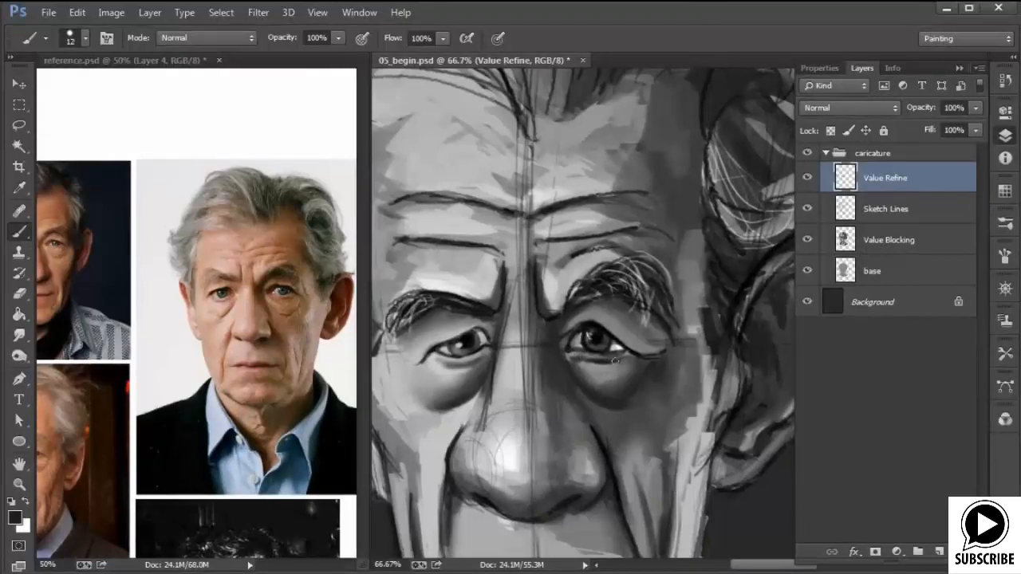
Compare the whole portrait with and without the Value Refine layer
key("ctrl+minus")
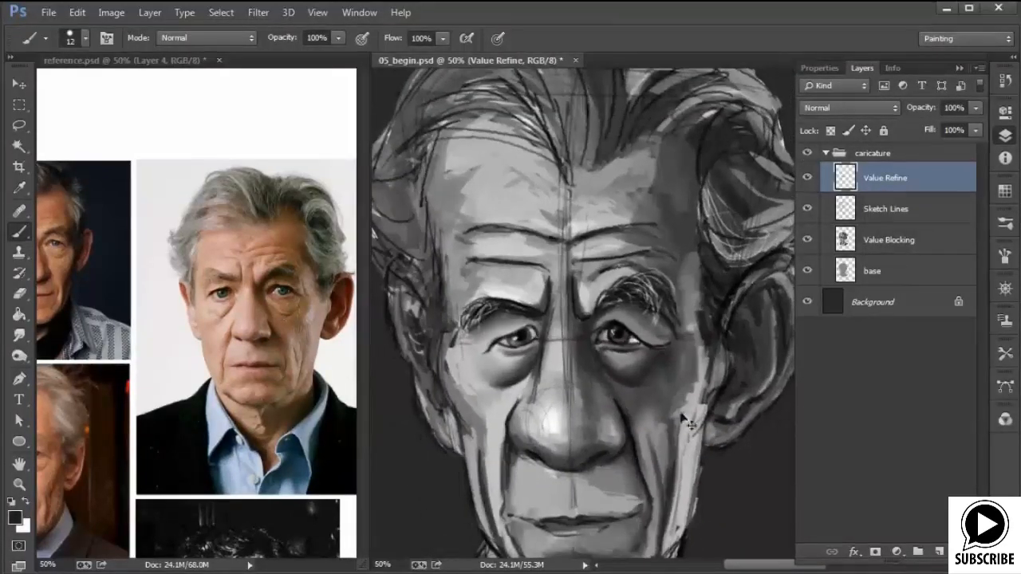
key("ctrl+minus")
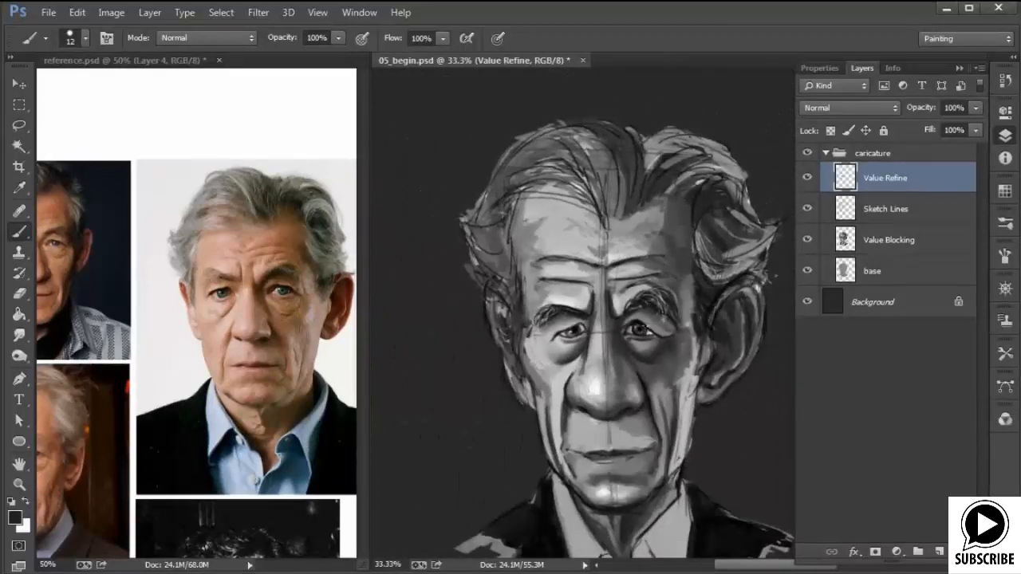
left_click_drag(645, 397, 657, 398)
left_click(807, 177)
left_click(807, 178)
left_click(807, 178)
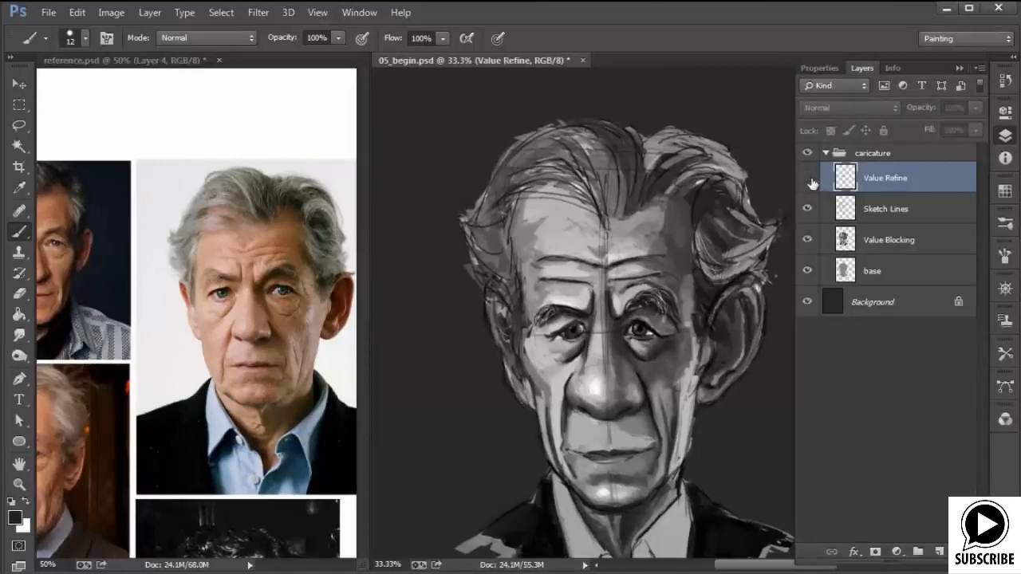
left_click(810, 182)
left_click(810, 181)
left_click(810, 182)
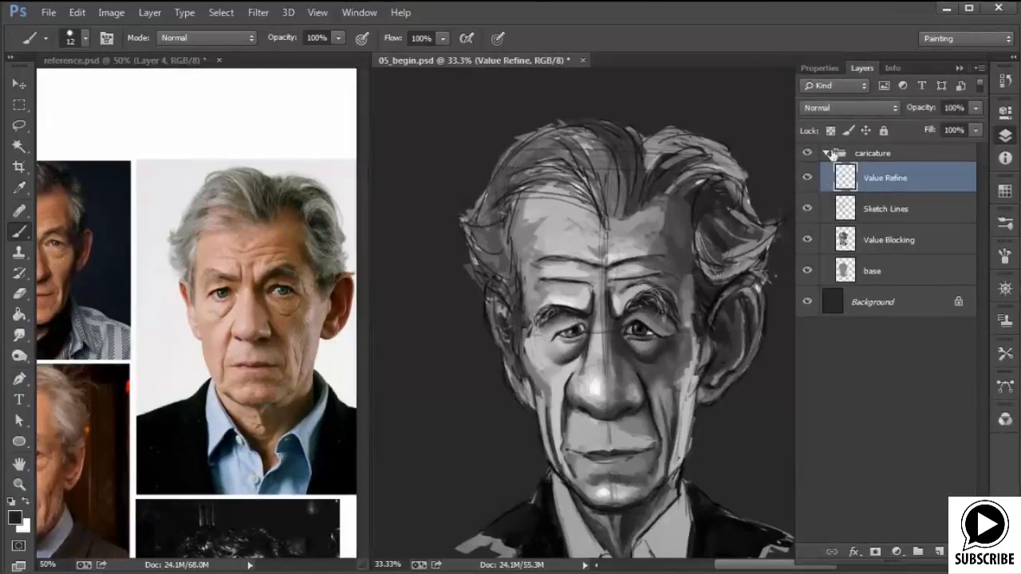
Shade the outer corner below the right-hand eye with a sampled tone and a 27 px brush
key("ctrl+plus")
key("ctrl+plus")
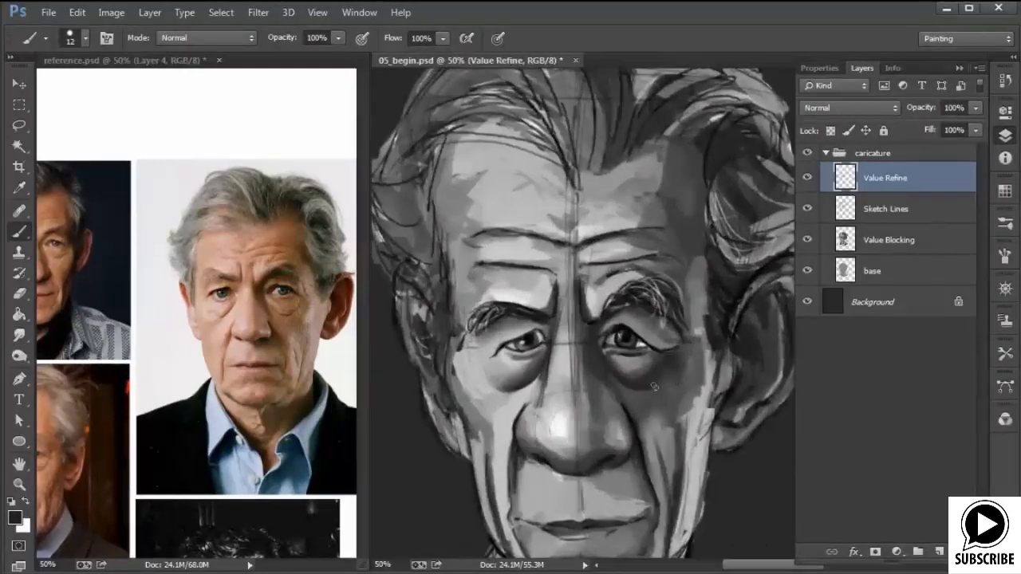
left_click(629, 384, "alt")
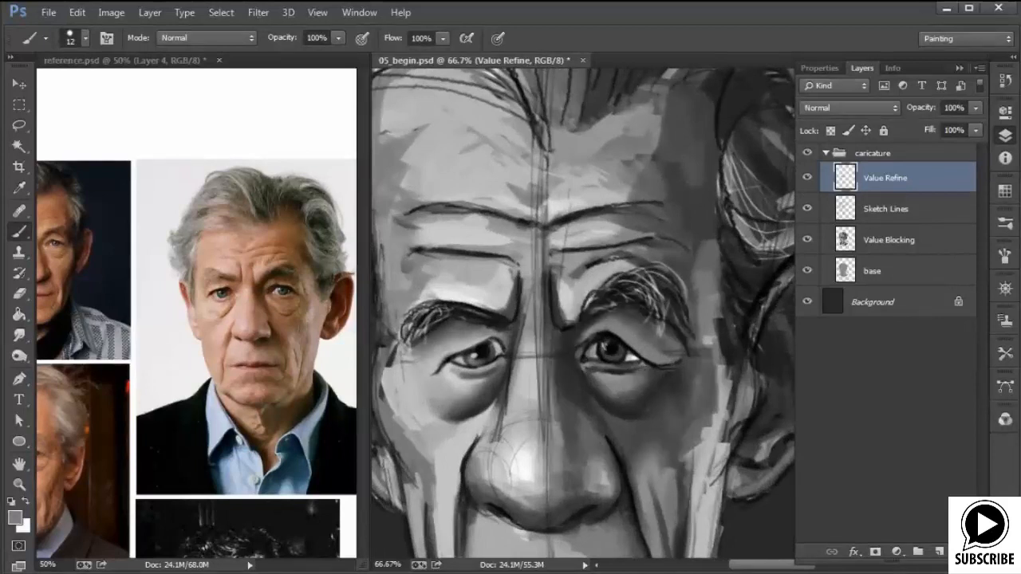
right_click(672, 369)
left_click(763, 412)
left_click(667, 386)
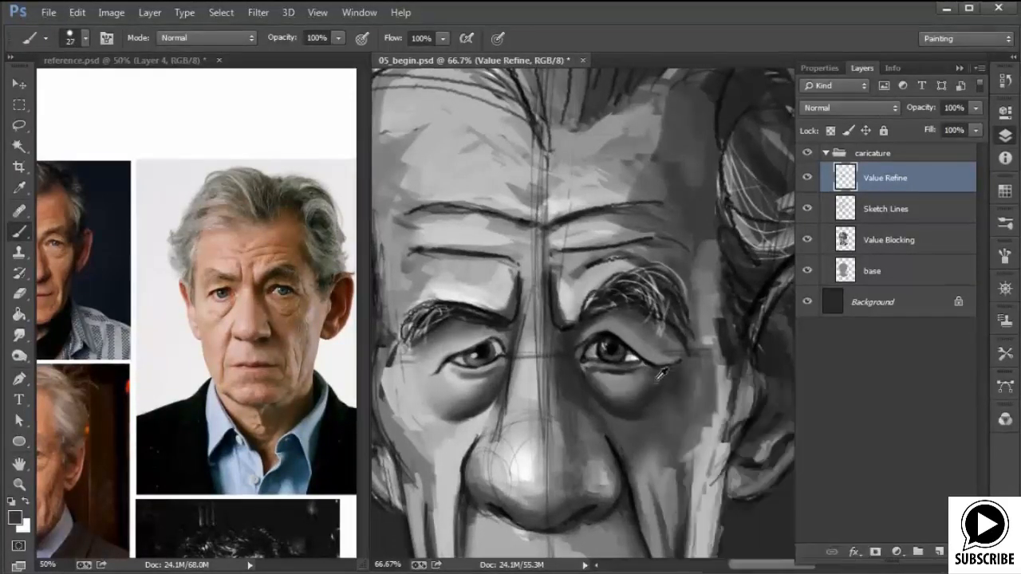
Darken the right-hand upper lid line out to the outer corner in near-black with a 26 px brush
left_click(649, 317, "alt")
right_click(665, 317)
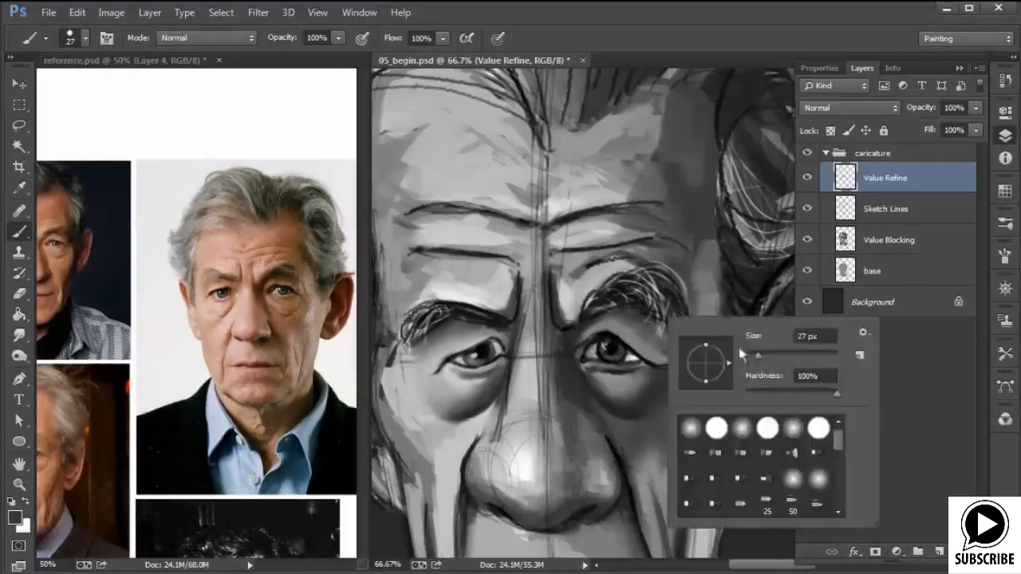
left_click(747, 356)
left_click(615, 332)
right_click(621, 349)
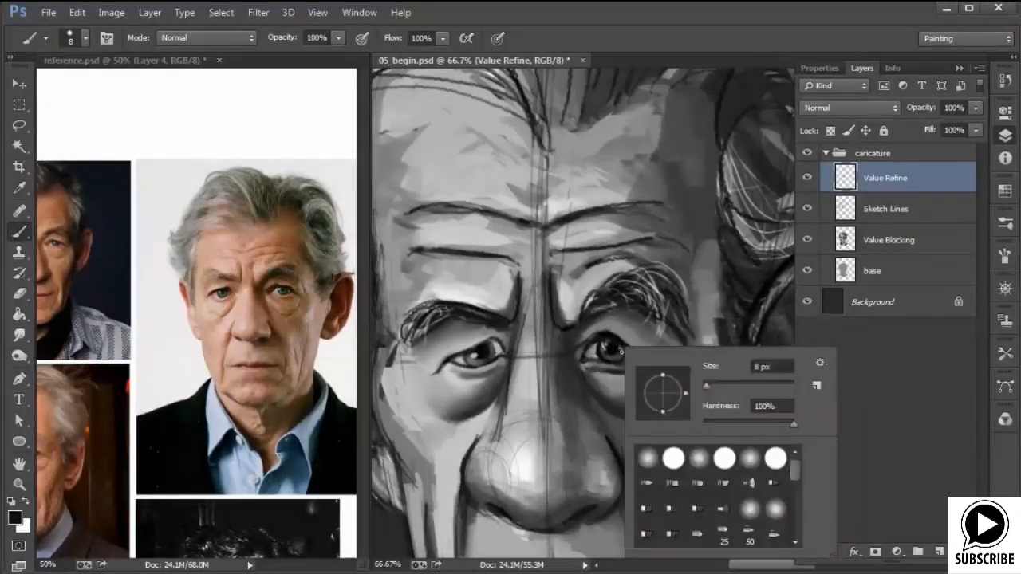
left_click(709, 385)
left_click(619, 339)
left_click_drag(619, 339, 672, 365)
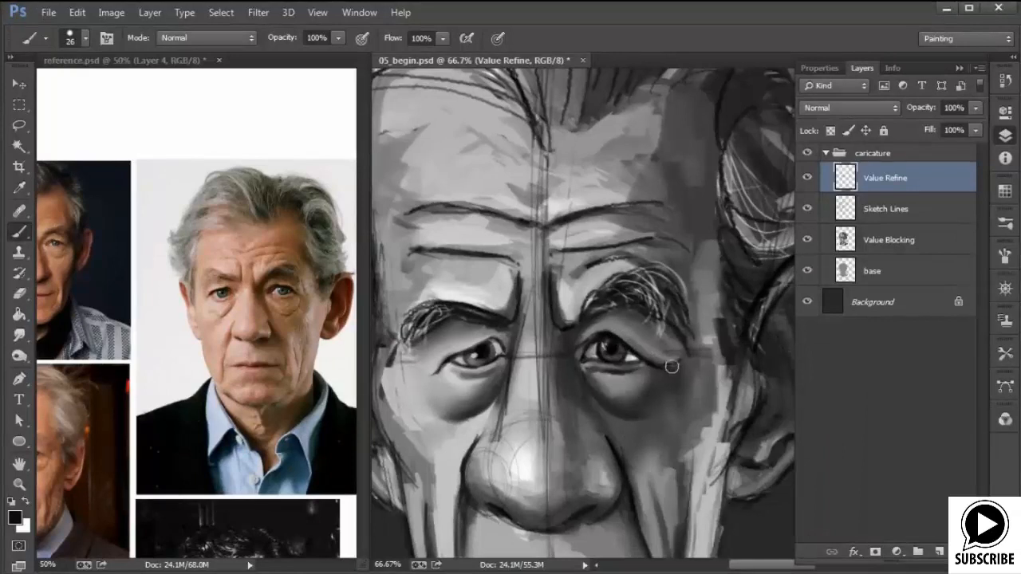
left_click_drag(611, 342, 665, 358)
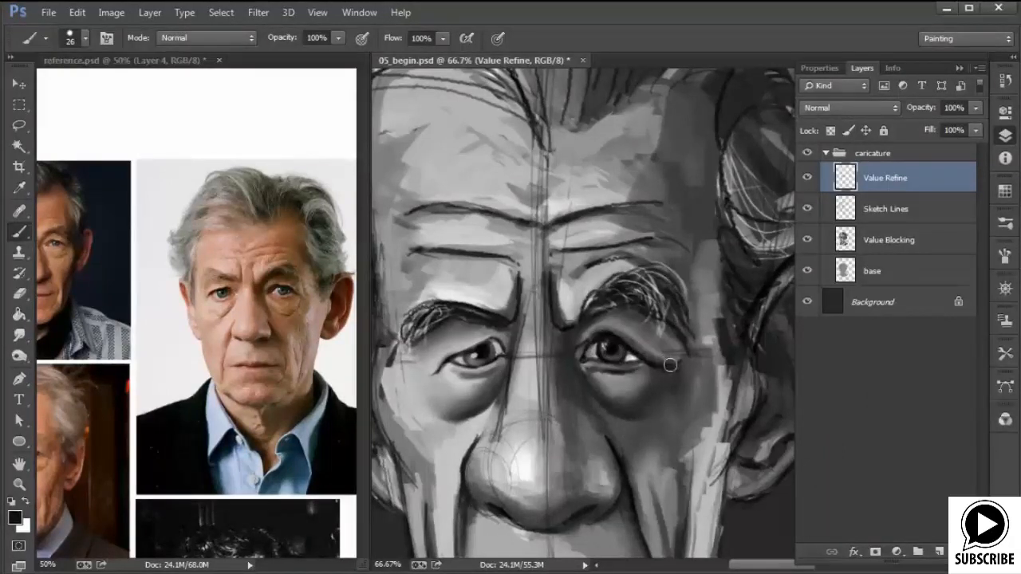
Model the fold of the right-hand upper eyelid below the brow with sampled light and dark grays
left_click(632, 332, "alt")
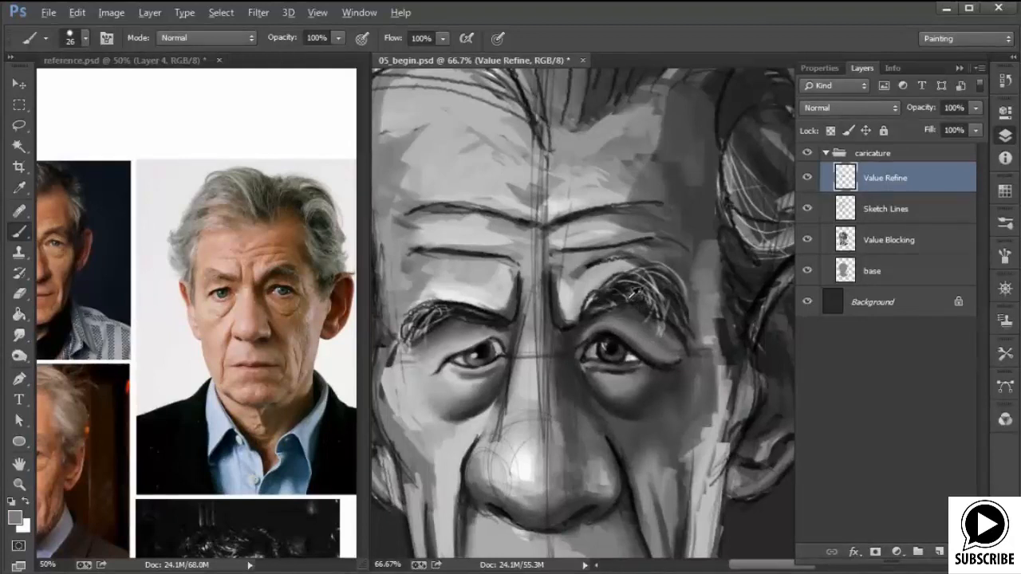
left_click(632, 297, "alt")
mouse_move(638, 313)
left_mouse_down()
mouse_move(670, 335)
mouse_move(658, 367)
mouse_move(661, 329)
mouse_move(680, 350)
left_mouse_up()
left_click(648, 357, "alt")
left_click(657, 327, "alt")
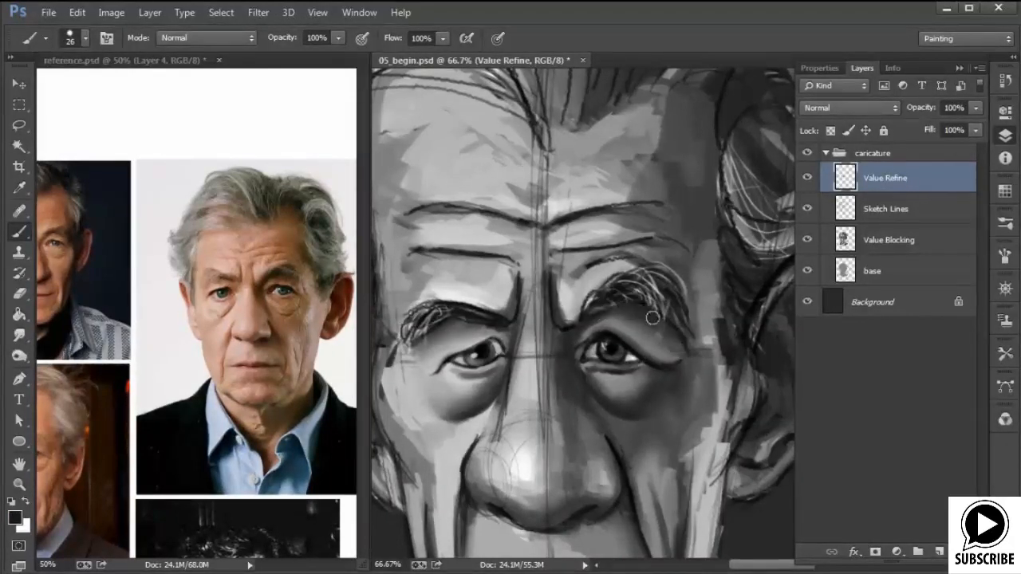
Set the brush to 10 px and retouch the right-hand iris with tones sampled from the lid and eye
left_click(607, 323, "alt")
right_click(609, 320)
type("10")
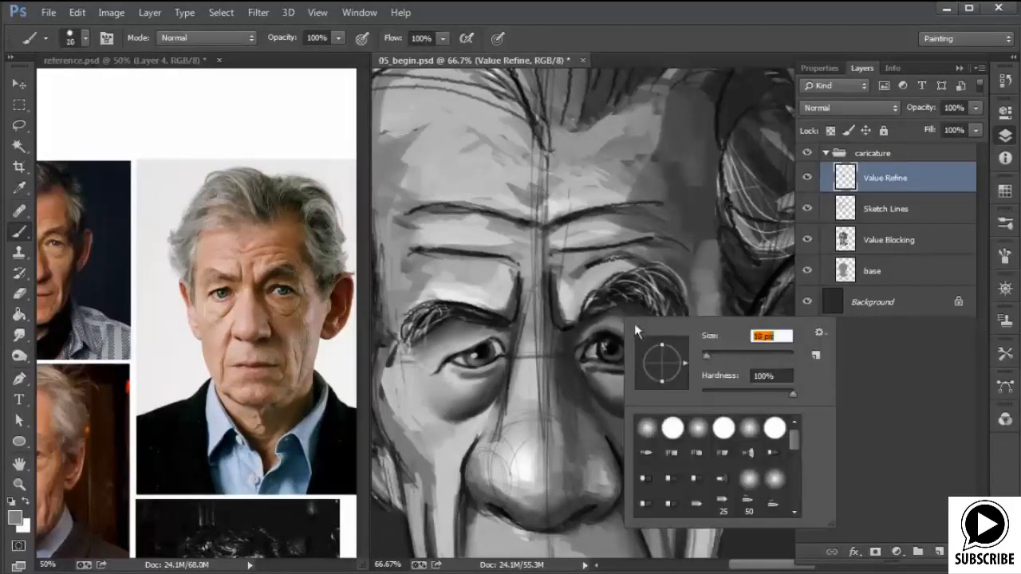
key("Return")
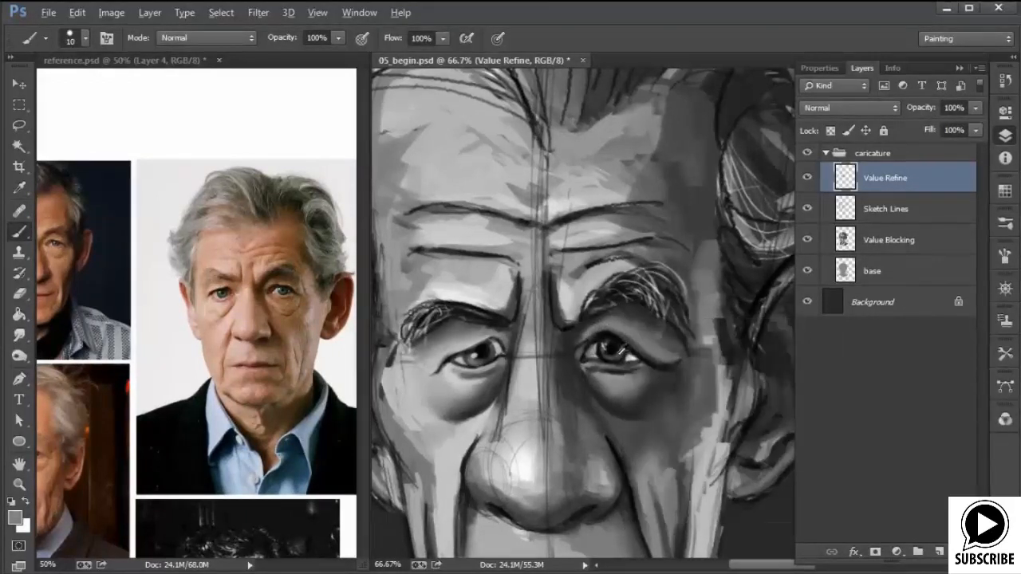
left_click(602, 345, "alt")
left_click(603, 352, "alt")
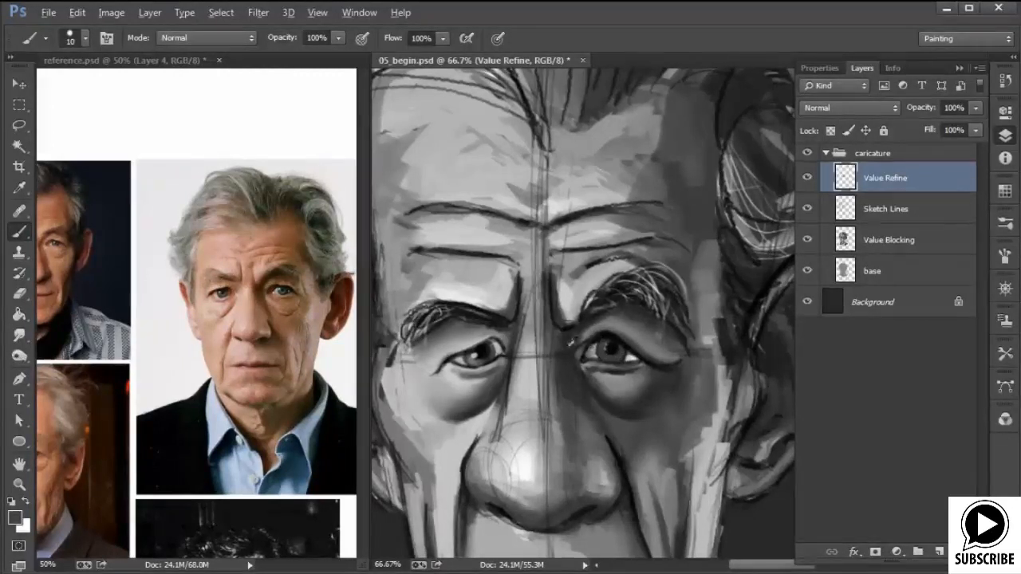
Refine the right-hand iris and lower lid rim with tones sampled from both eyes
left_click(483, 349, "alt")
left_click(616, 349, "alt")
left_click(592, 349, "alt")
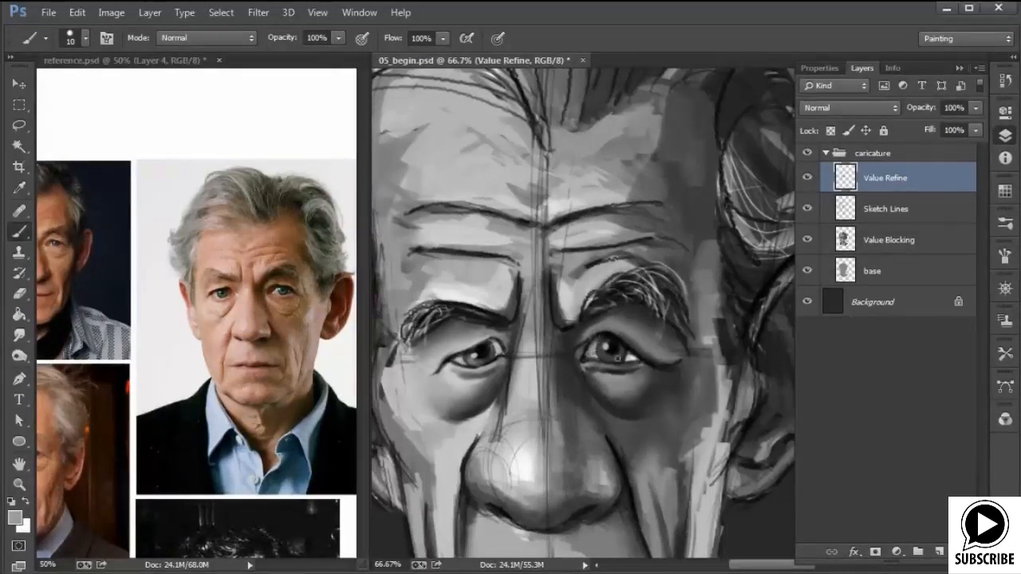
left_click(619, 343, "alt")
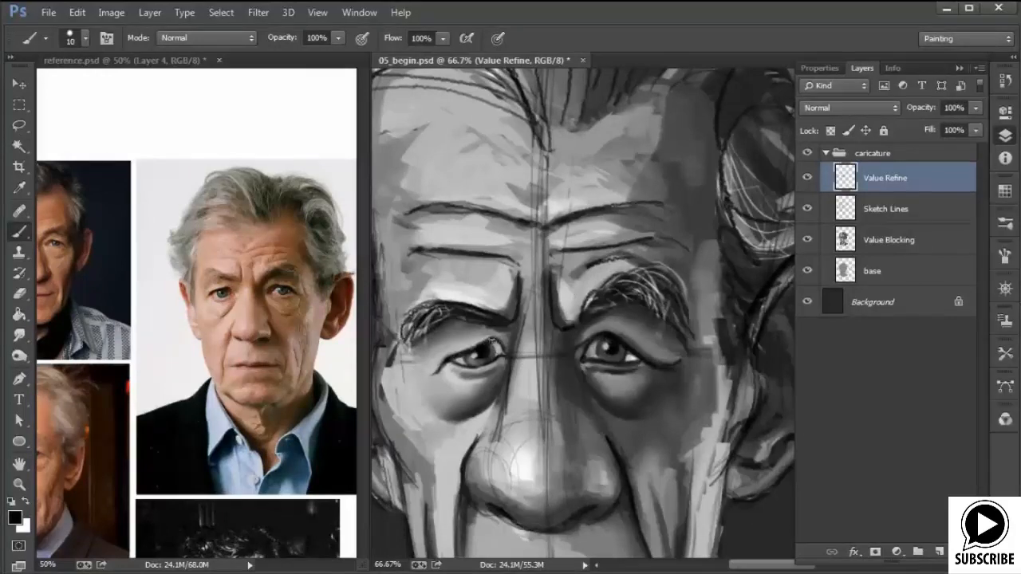
Deepen the shadows around the right-hand eye's outer corner, eye bag and inner side with a 34 px brush
key("ctrl+minus")
right_click(688, 355)
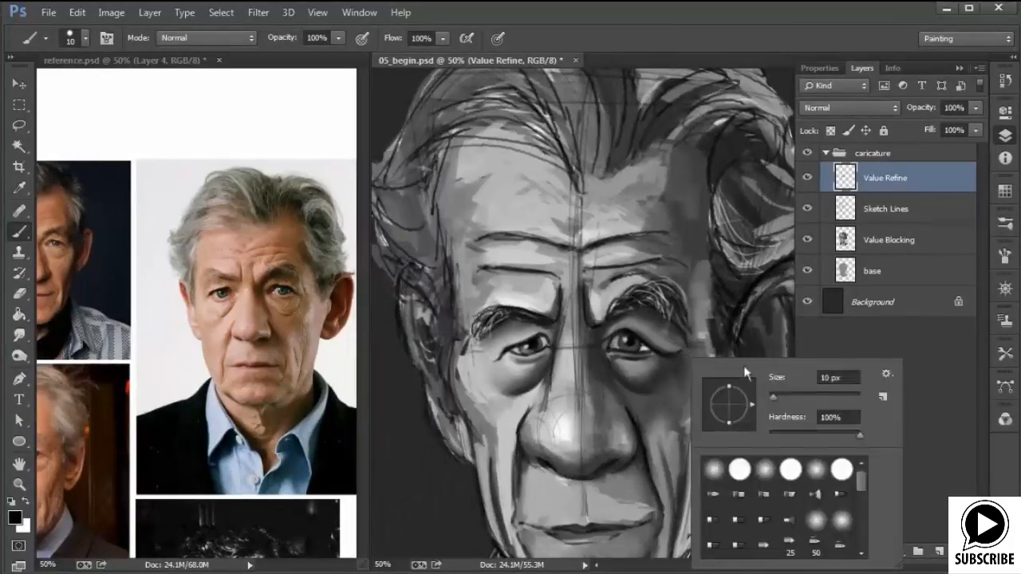
left_click_drag(771, 397, 784, 397)
left_click(639, 337, "alt")
mouse_move(649, 346)
left_mouse_down()
mouse_move(669, 352)
mouse_move(622, 327)
mouse_move(678, 328)
left_mouse_up()
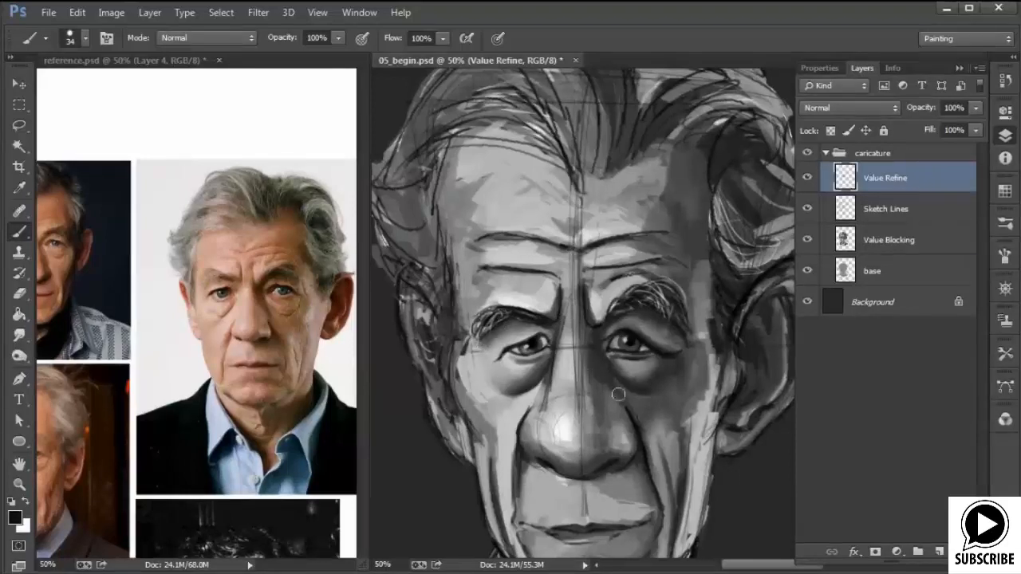
left_click_drag(636, 379, 609, 341)
Paint over the sketch lines on the lit side of the nose bridge with sampled light grays
left_click(545, 350, "alt")
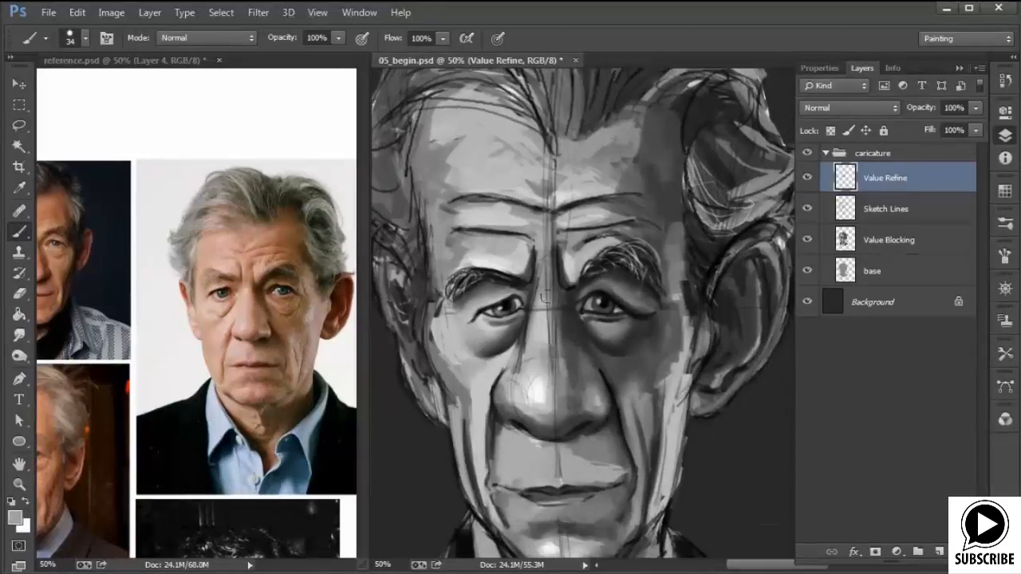
mouse_move(549, 292)
left_mouse_down()
mouse_move(553, 359)
mouse_move(532, 291)
mouse_move(516, 367)
left_mouse_up()
left_click(522, 326, "alt")
left_click(537, 336, "alt")
Shade the side of the nose beside the left-hand eye with sampled darker grays and a 17 px brush
right_click(552, 304)
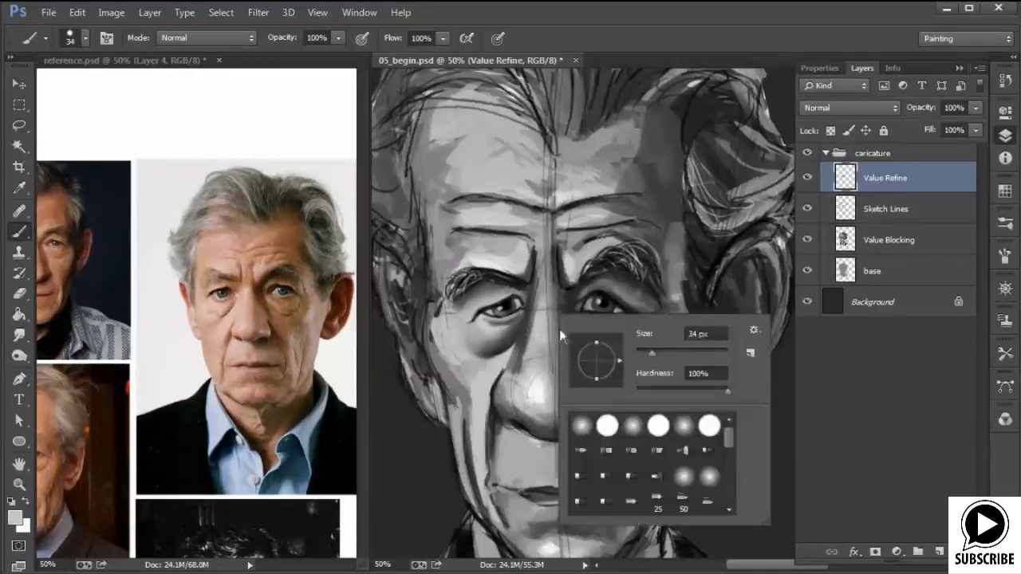
left_click_drag(650, 351, 643, 352)
left_click(533, 294, "alt")
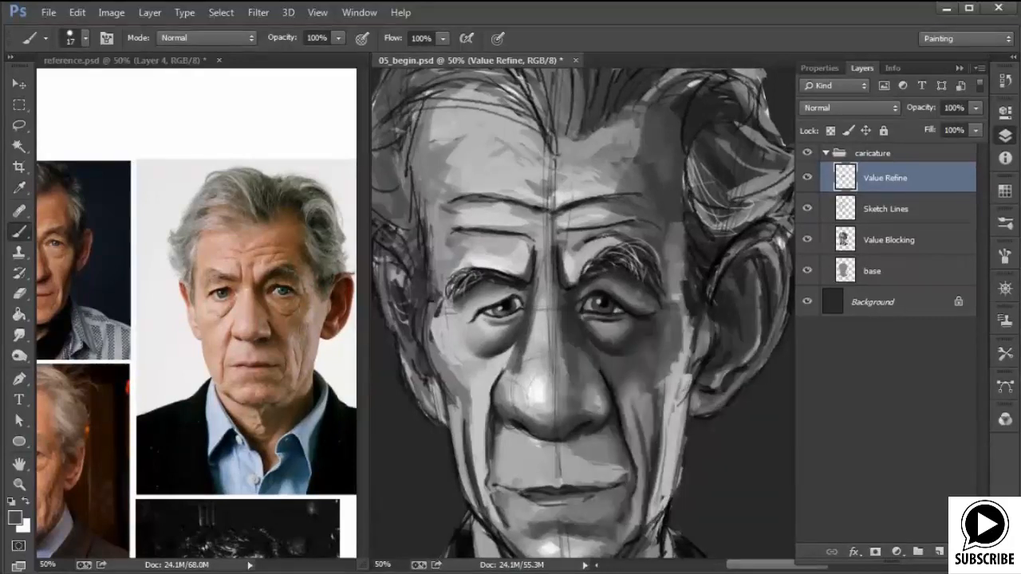
left_click_drag(536, 286, 518, 359)
left_click(529, 308, "alt")
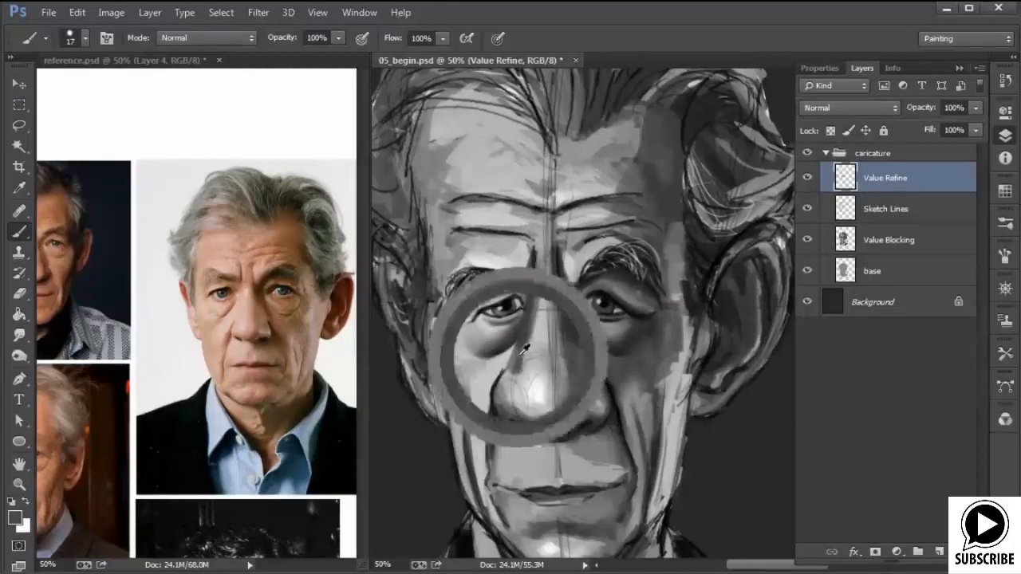
left_click_drag(530, 333, 521, 356)
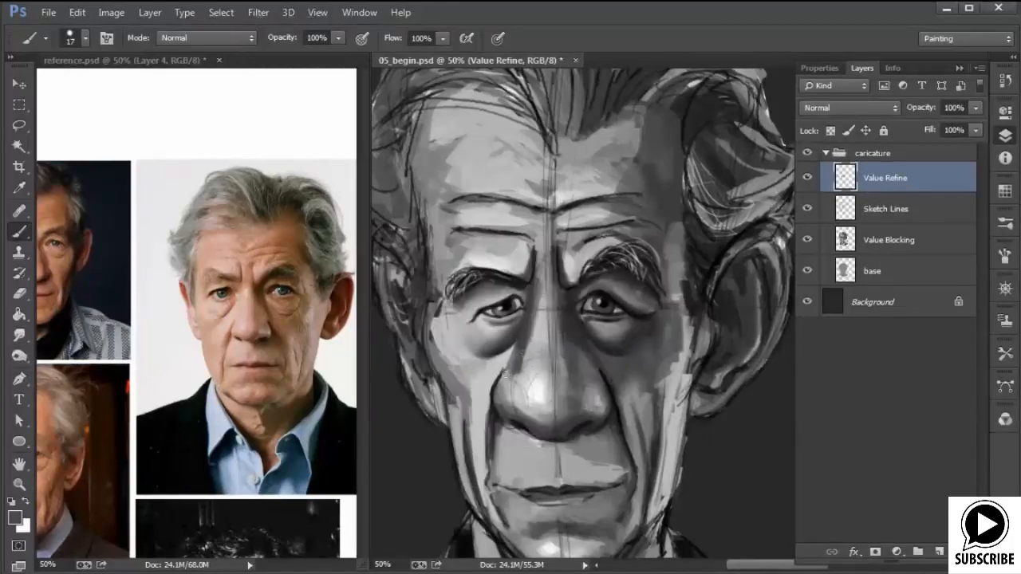
Lighten the lit side of the nose bridge with a sampled light gray and a 57 px brush
left_click(534, 389, "alt")
right_click(542, 361)
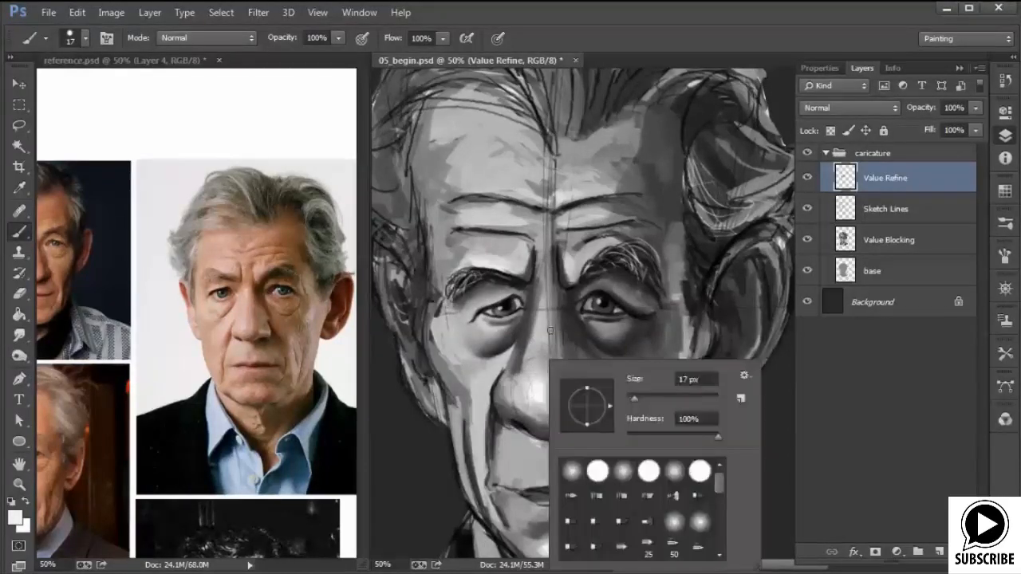
left_click_drag(634, 398, 652, 398)
left_click(537, 350, "alt")
left_click_drag(536, 301, 534, 351)
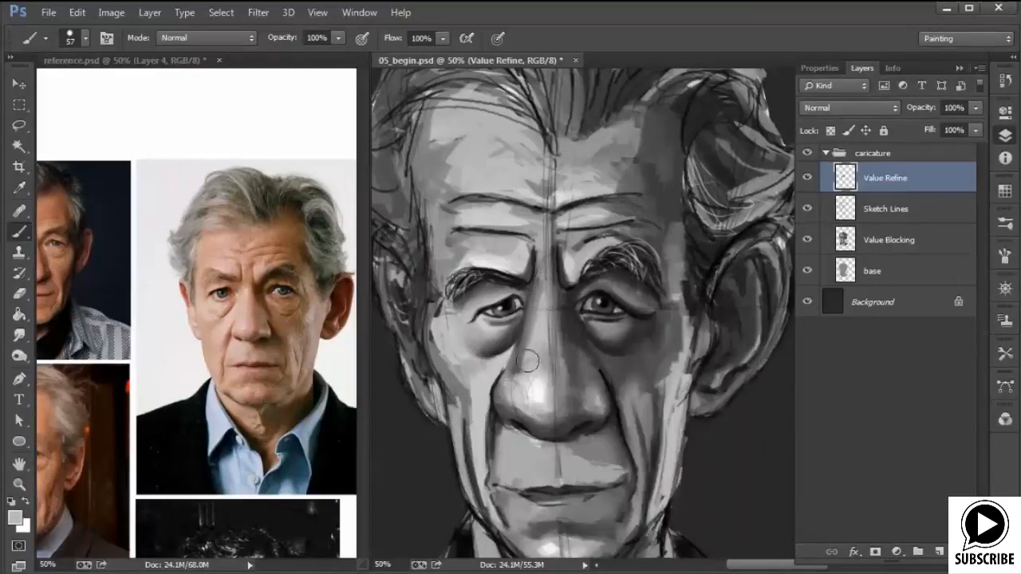
Blend the edge between the nose bridge and its left-hand side with sampled grays and a 29 px brush
right_click(536, 327)
left_click_drag(641, 369, 628, 369)
left_click(534, 323, "alt")
left_click_drag(527, 344, 518, 327)
left_click(518, 329, "alt")
left_click(534, 343, "alt")
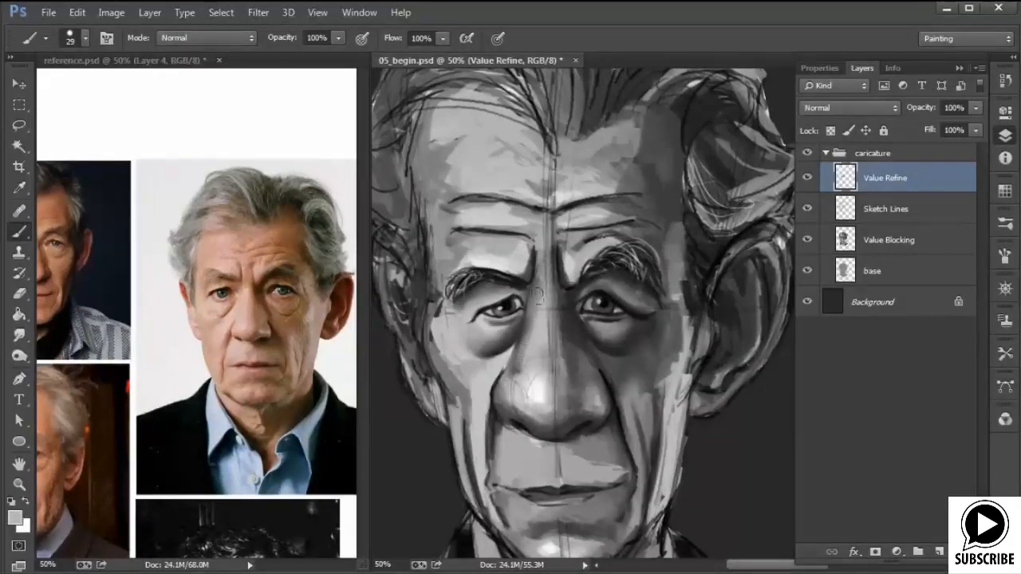
Smooth the ball of the nose around its highlight with sampled light and mid grays, covering the sketch lines
left_click(544, 397, "alt")
mouse_move(536, 351)
left_mouse_down()
mouse_move(537, 396)
mouse_move(531, 365)
mouse_move(524, 392)
mouse_move(546, 416)
mouse_move(517, 409)
left_mouse_up()
left_click(539, 393, "alt")
left_click(546, 358, "alt")
left_click(532, 393, "alt")
left_click(545, 410, "alt")
left_click(549, 417, "alt")
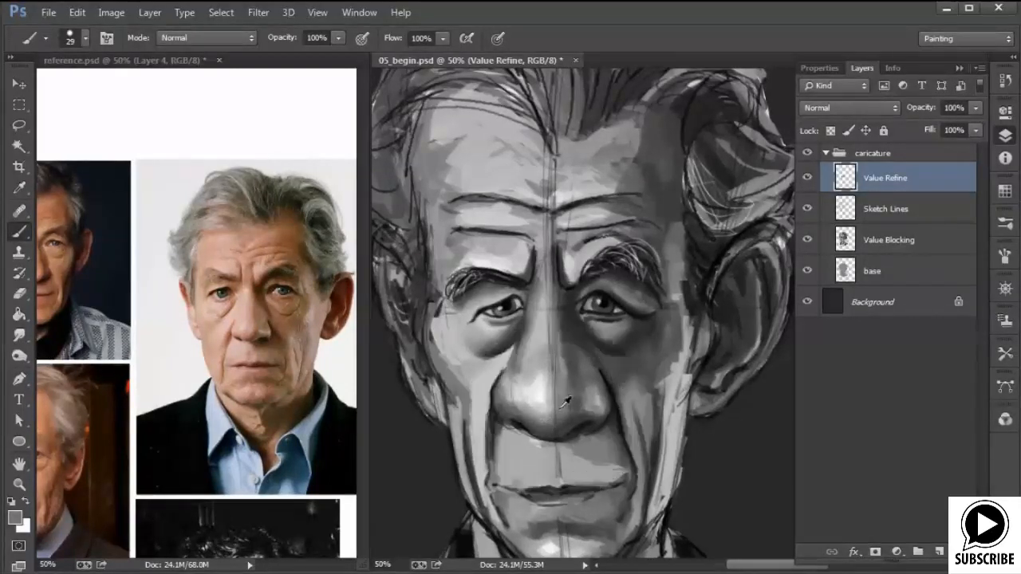
Examine the nose in the other frontal portrait photos of the reference document
left_click(228, 472)
left_click_drag(162, 486, 264, 441)
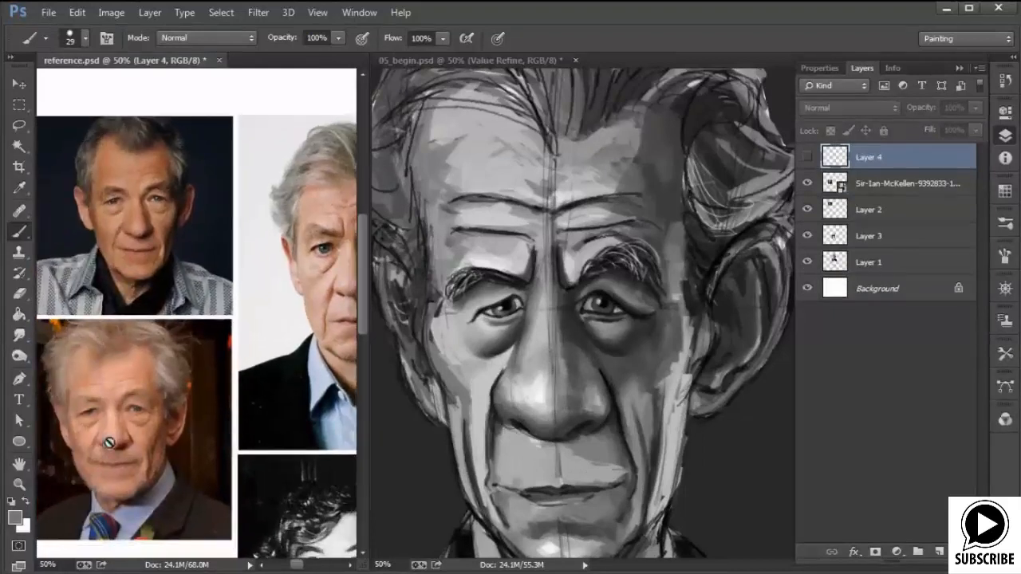
left_click(555, 403)
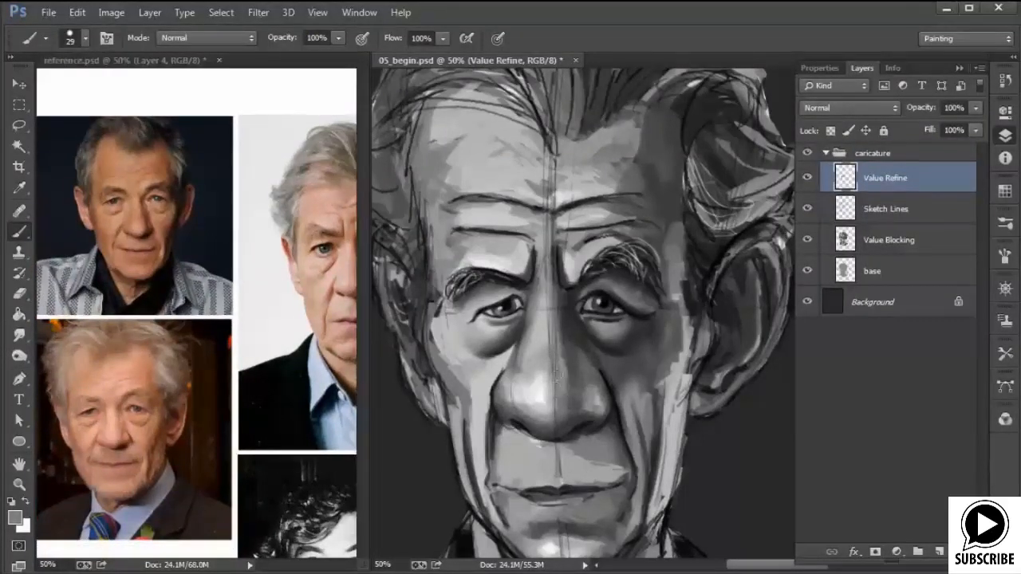
Blend the shadowed half of the nose ball over the center sketch line with sampled dark and mid grays, using a 29 px brush
left_click(570, 402, "alt")
left_click(573, 429, "alt")
mouse_move(571, 432)
left_mouse_down()
mouse_move(555, 433)
mouse_move(575, 420)
mouse_move(544, 436)
mouse_move(573, 405)
left_mouse_up()
left_click(585, 423, "alt")
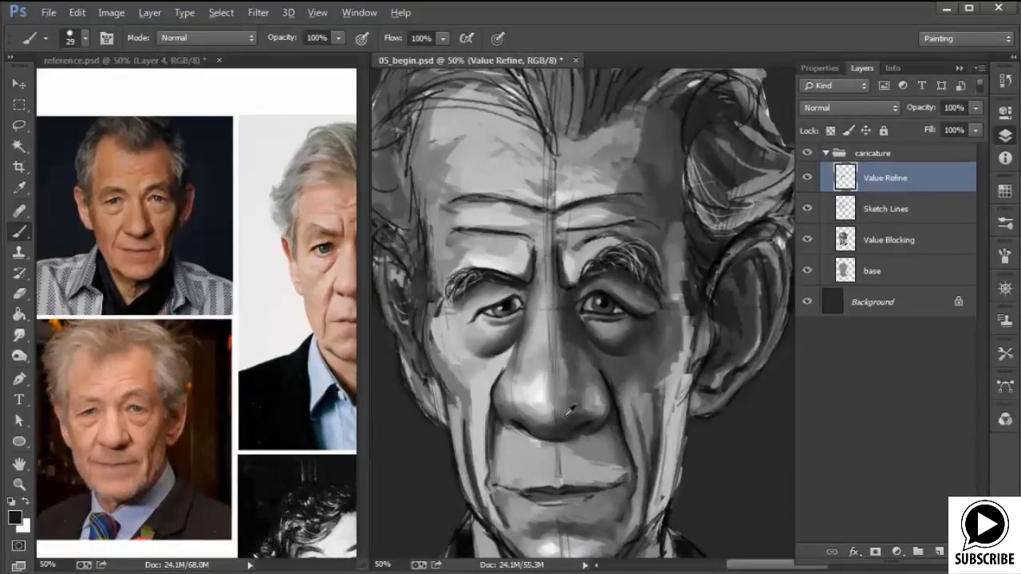
left_click(568, 413, "alt")
left_click(566, 381, "alt")
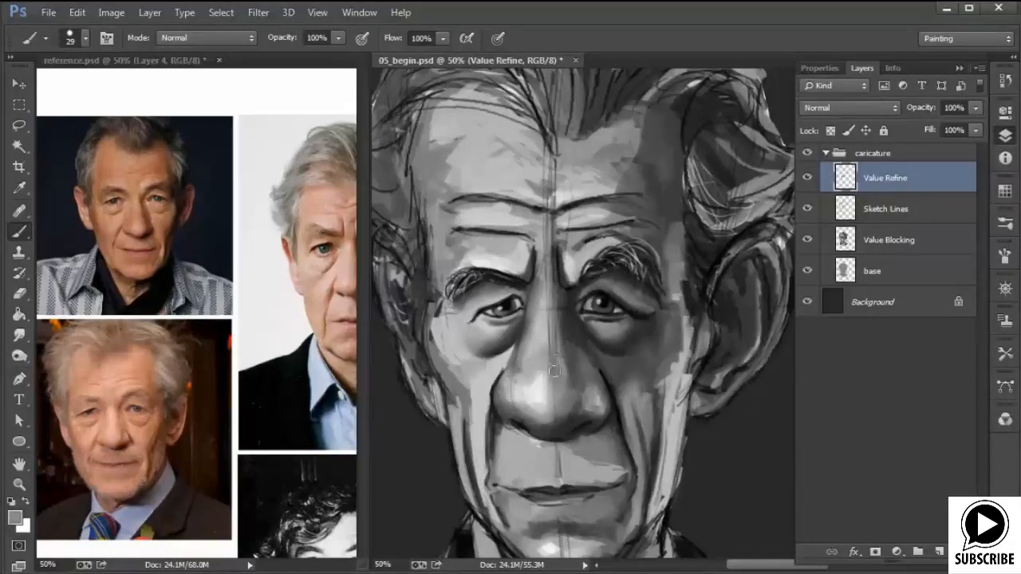
Paint over the vertical sketch line on the lower nose bridge with sampled light grays, smoothing it into the ball
left_click_drag(550, 367, 552, 371)
left_click(549, 329, "alt")
mouse_move(550, 321)
left_mouse_down()
mouse_move(554, 356)
mouse_move(548, 346)
left_mouse_up()
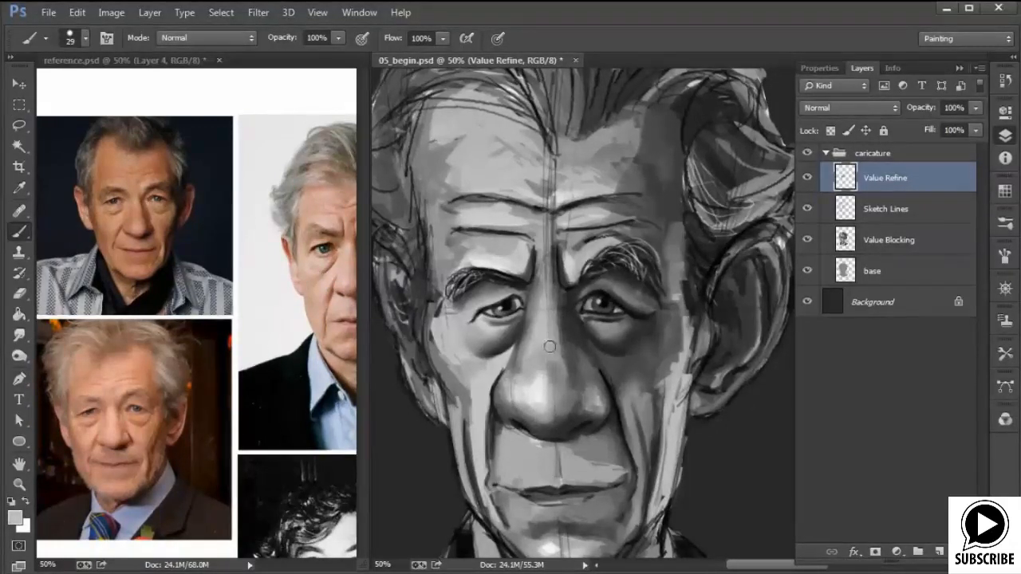
left_click(539, 381, "alt")
left_click(531, 367, "alt")
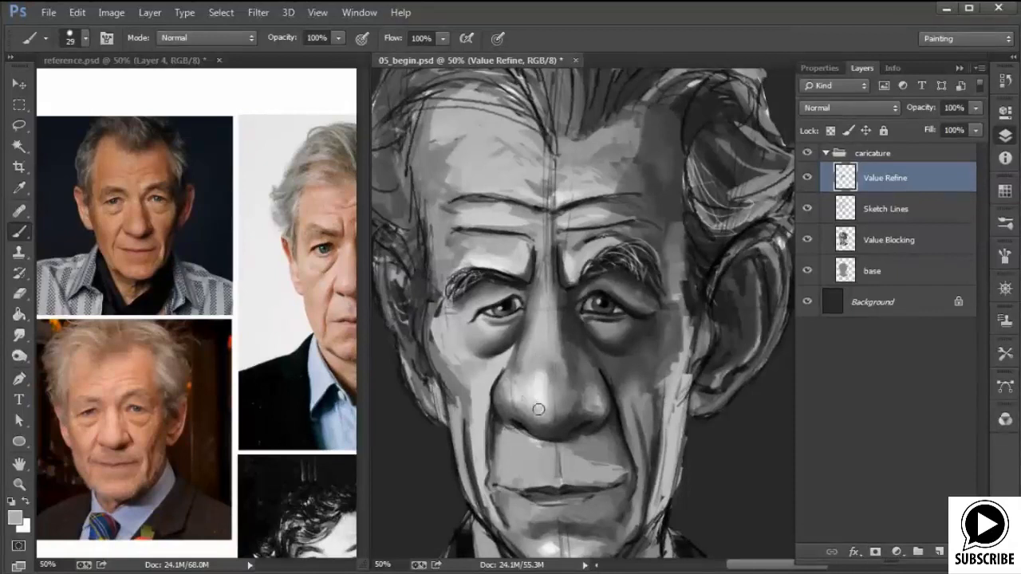
Soften the highlight on the nose ball and its transition toward the shadowed underside with sampled grays
left_click(535, 364, "alt")
left_click(526, 390, "alt")
left_click_drag(542, 392, 563, 425)
left_click(567, 408, "alt")
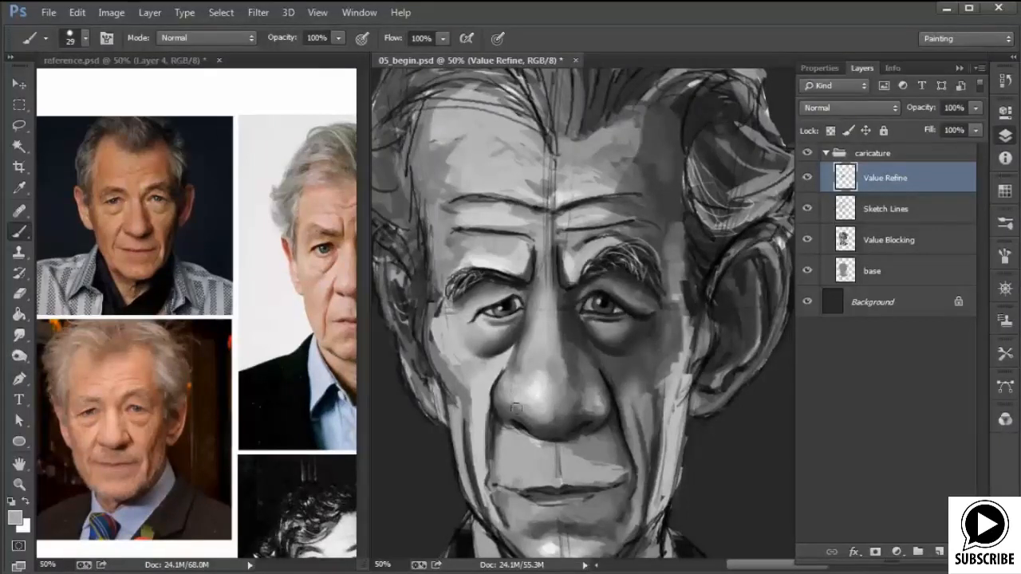
Refine the right-hand nostril wing and its transition to the nose ball with sampled grays and the 29 px brush
left_click(582, 394, "alt")
left_click(602, 384, "alt")
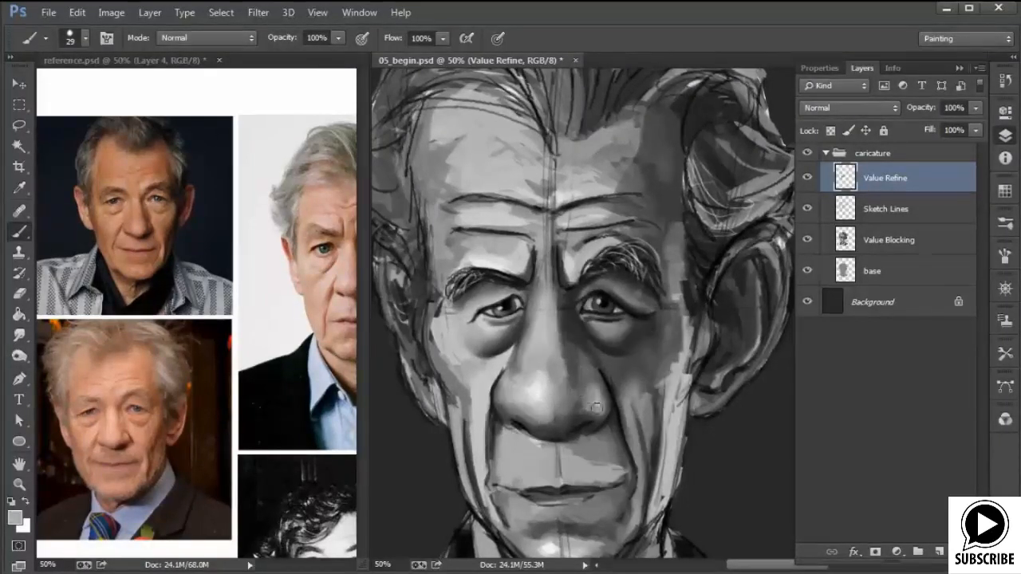
mouse_move(582, 418)
left_mouse_down()
mouse_move(598, 414)
mouse_move(574, 407)
mouse_move(608, 384)
left_mouse_up()
left_click(591, 362, "alt")
left_click(598, 398, "alt")
left_click(578, 392, "alt")
left_click(571, 366, "alt")
left_click(571, 421, "alt")
left_click(566, 417, "alt")
Blend the shadowed side of the nose with sampled grays, and compare the portrait with the Value Refine layer hidden and shown
key("ctrl+minus")
left_click(608, 385, "alt")
left_click(611, 386, "alt")
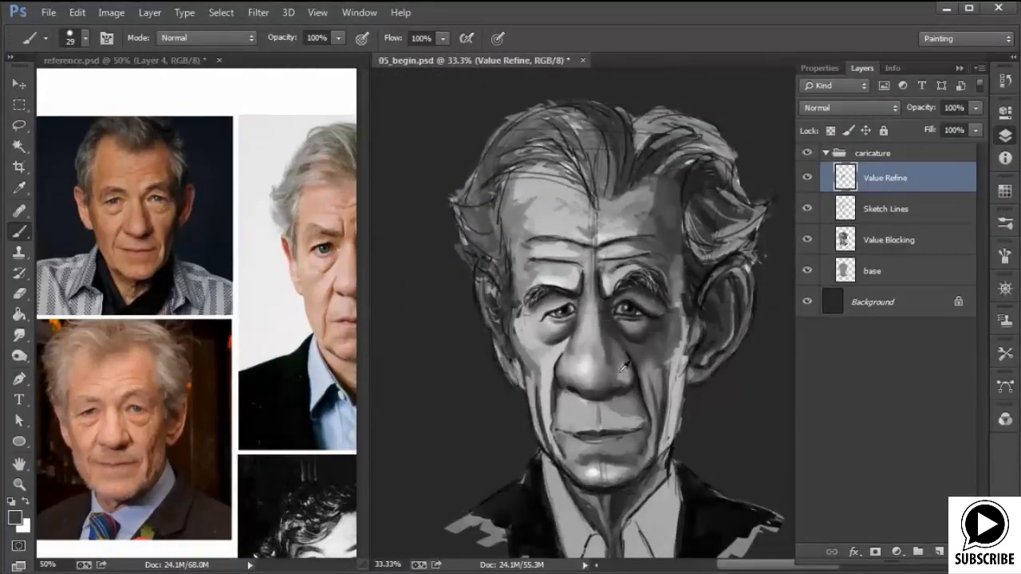
left_click(623, 375, "alt")
left_click_drag(607, 327, 604, 338)
left_click(605, 359, "alt")
left_click(614, 360, "alt")
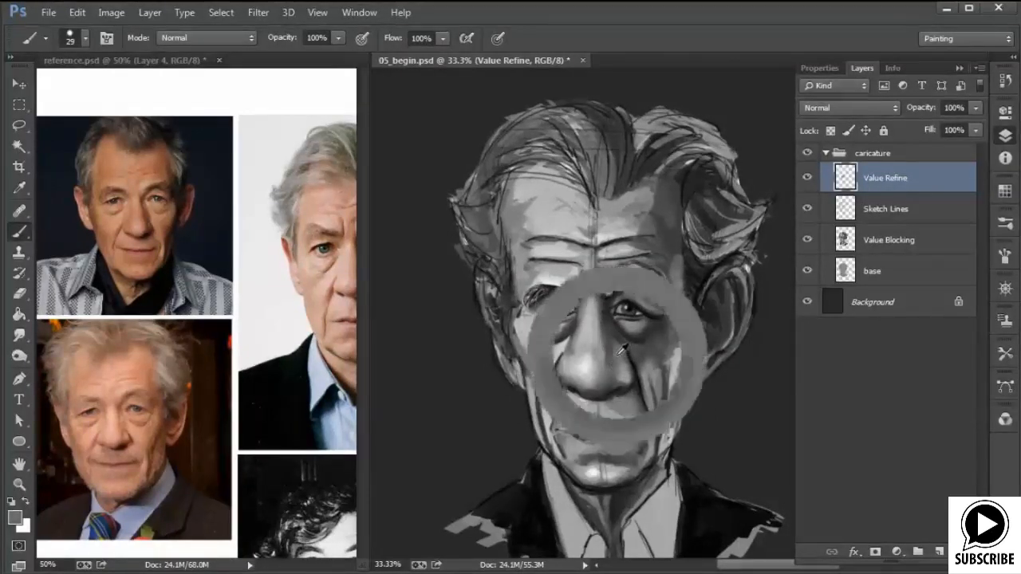
left_click(597, 358, "alt")
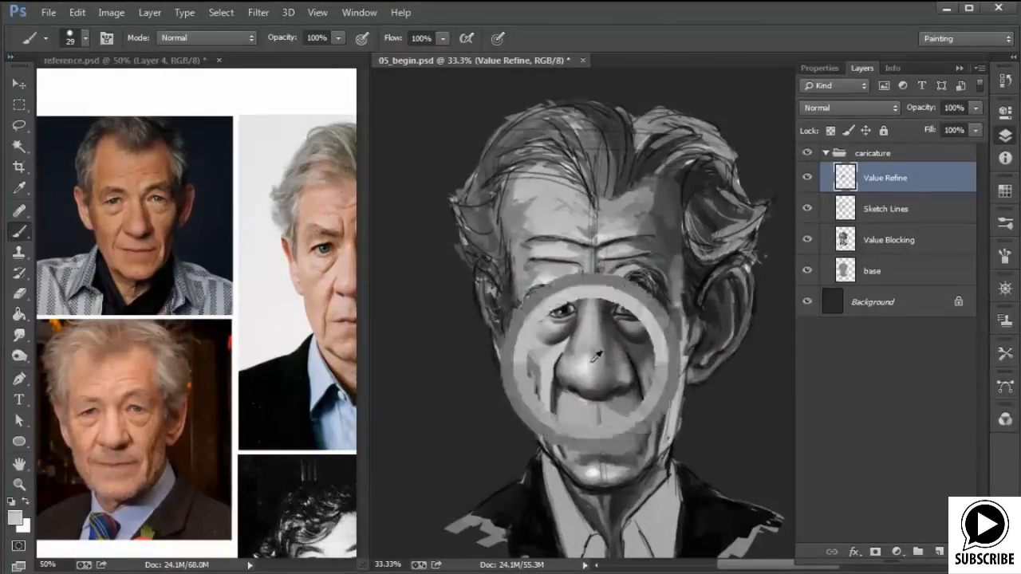
left_click(807, 178)
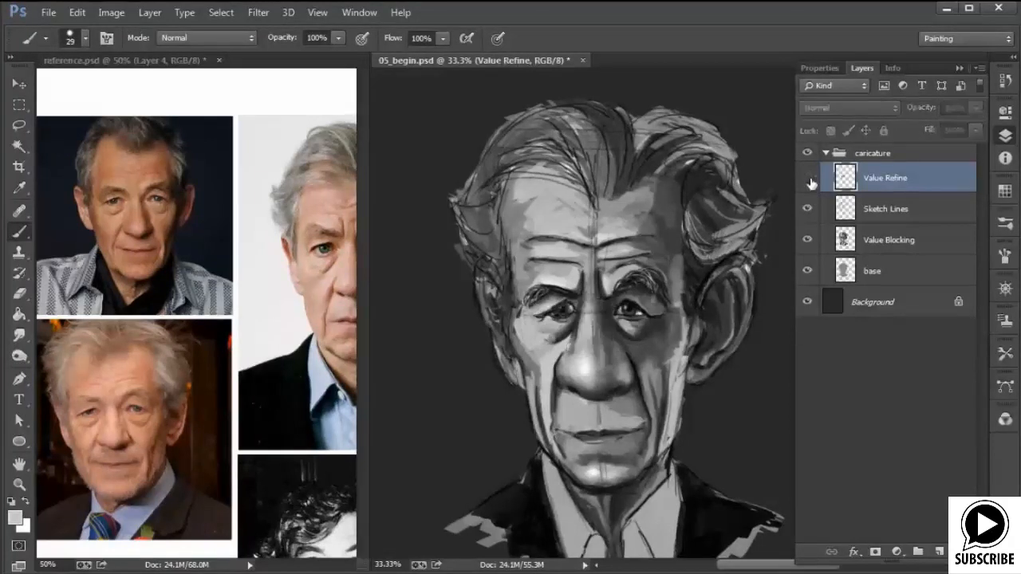
left_click(808, 178)
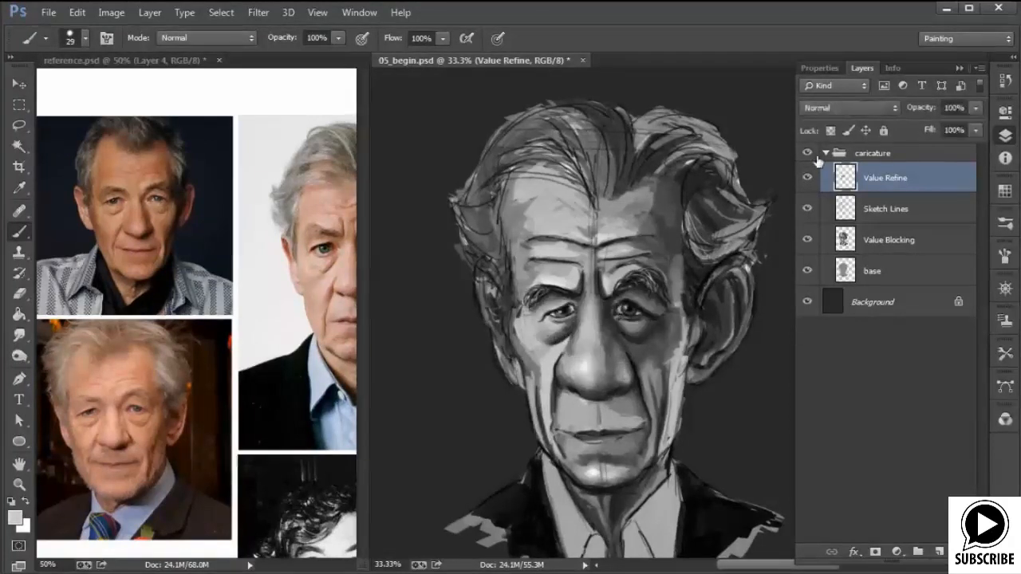
Darken the creases around the outer edges of both nostril wings with sampled dark grays
left_click(633, 369, "alt")
left_click(559, 377, "alt")
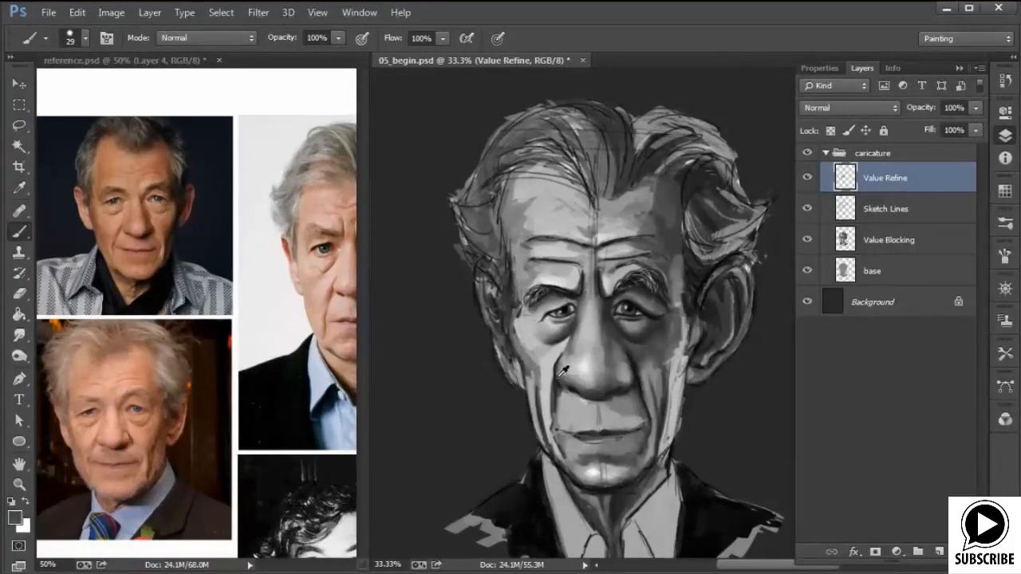
left_click_drag(561, 356, 551, 401)
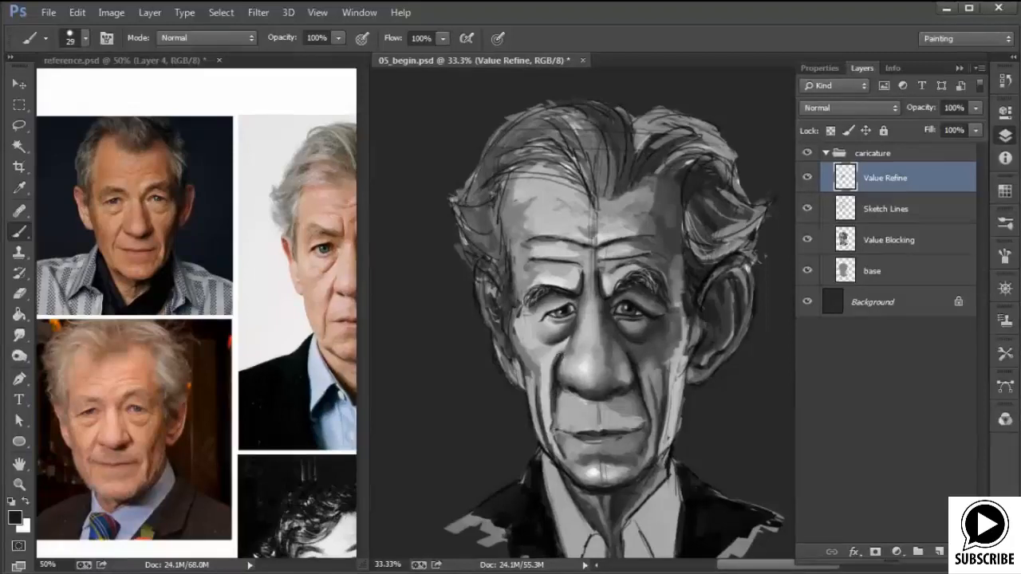
left_click(643, 365, "alt")
left_click_drag(634, 362, 641, 382)
left_click(556, 387, "alt")
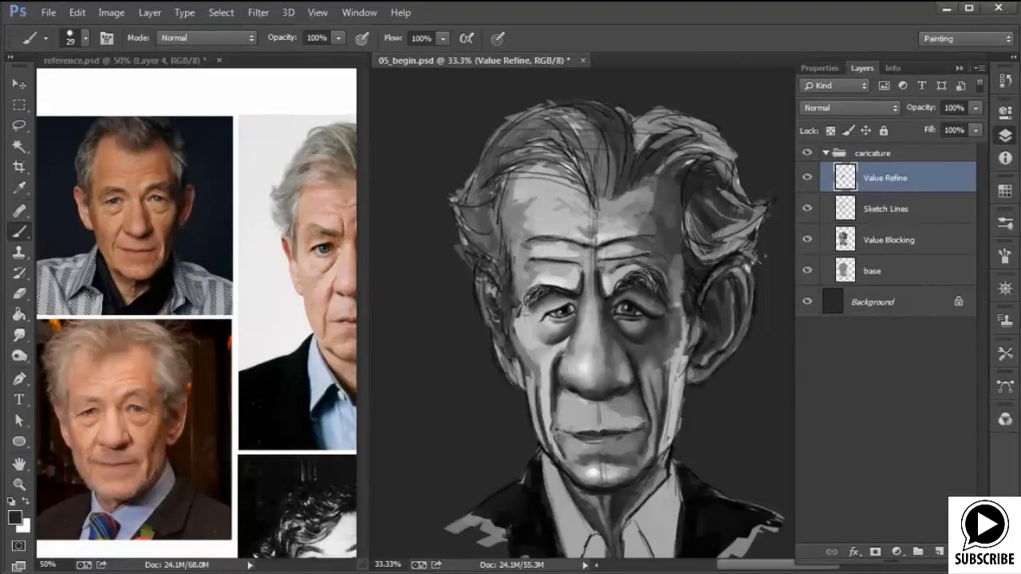